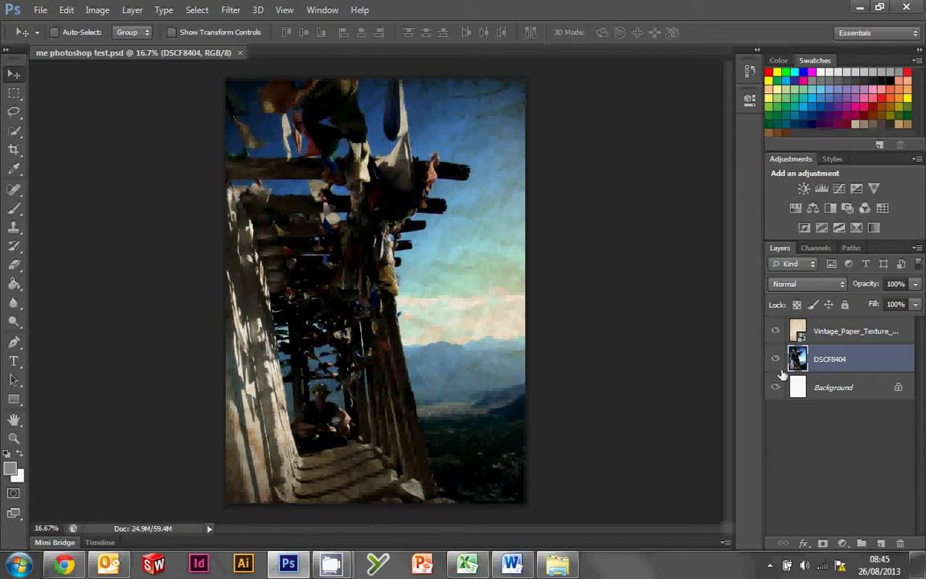
Step: Compare the finished image without and with the vintage paper texture layer by hiding it and showing it again
{"action": "left_click", "coordinate": [775, 331]}
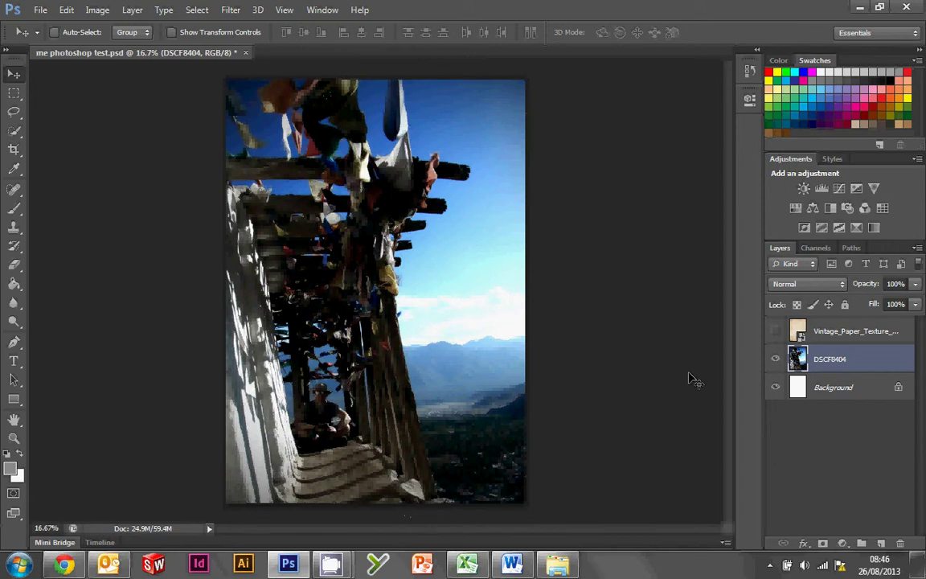
{"action": "left_click", "coordinate": [776, 333]}
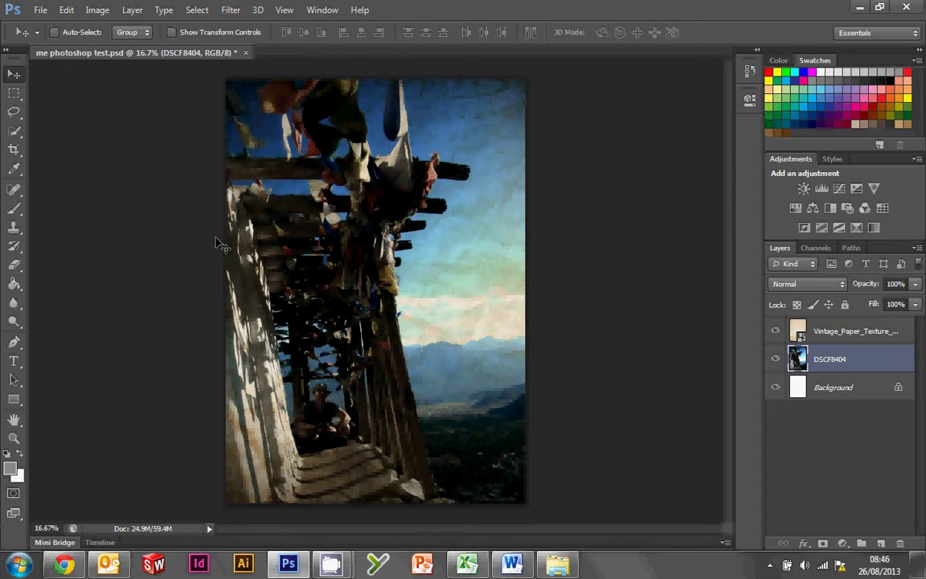
Step: Create a new document with the International Paper preset at A4 size, 300 pixels/inch, RGB Color and a white background
{"action": "left_click", "coordinate": [40, 10]}
{"action": "left_click", "coordinate": [40, 10]}
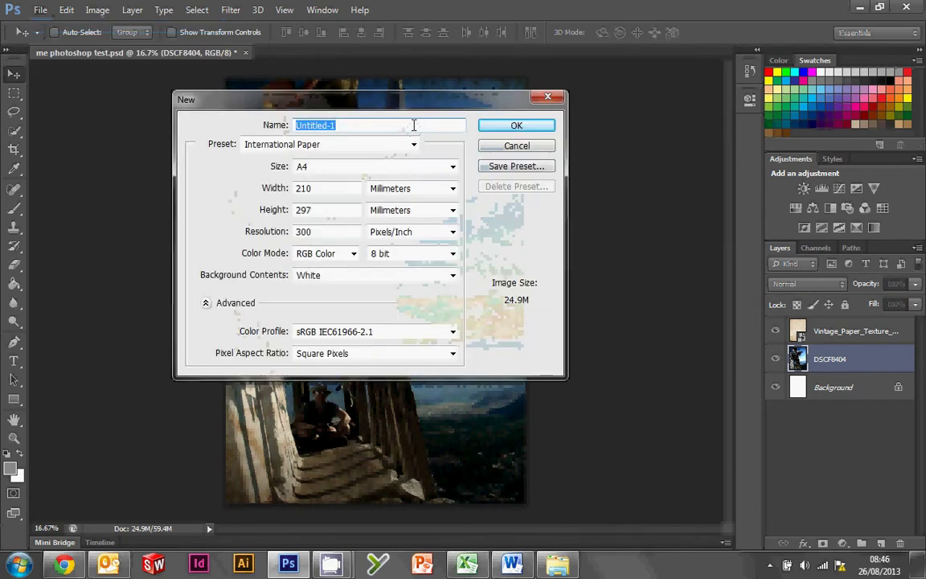
{"action": "left_click", "coordinate": [413, 144]}
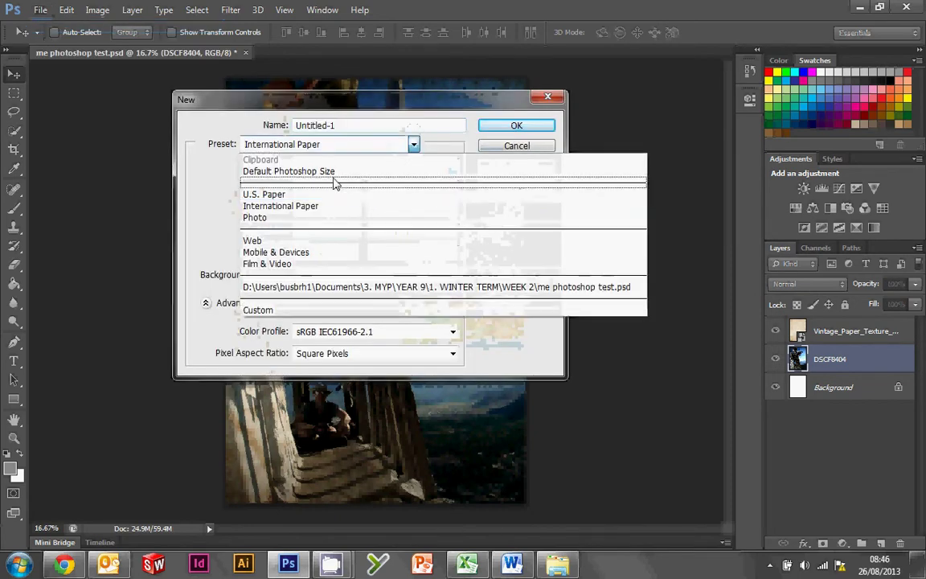
{"action": "left_click", "coordinate": [325, 170]}
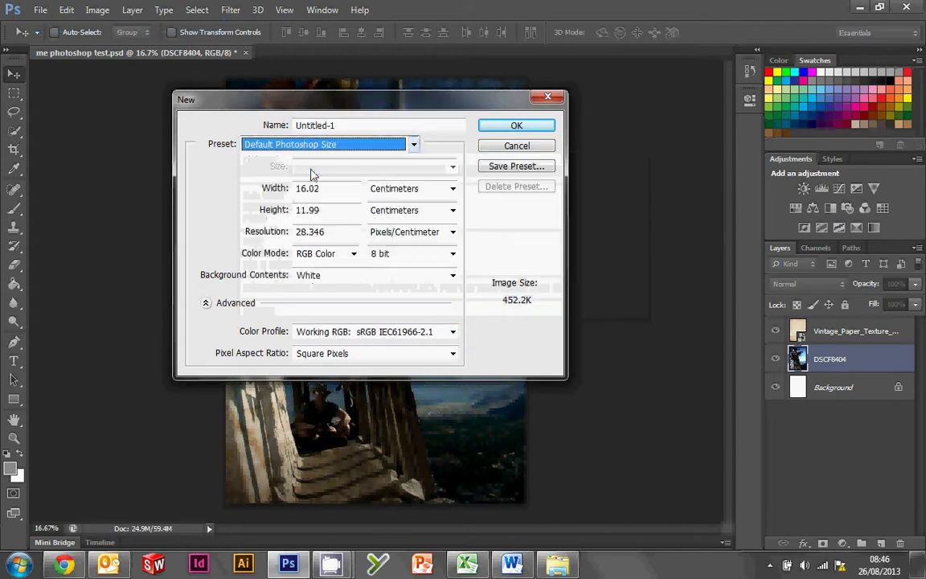
{"action": "left_click", "coordinate": [413, 143]}
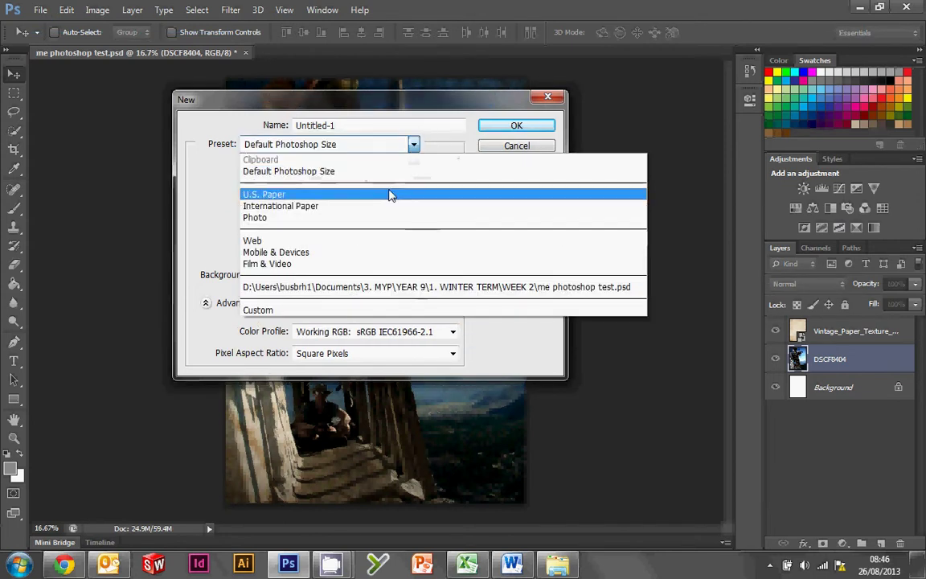
{"action": "left_click", "coordinate": [383, 207]}
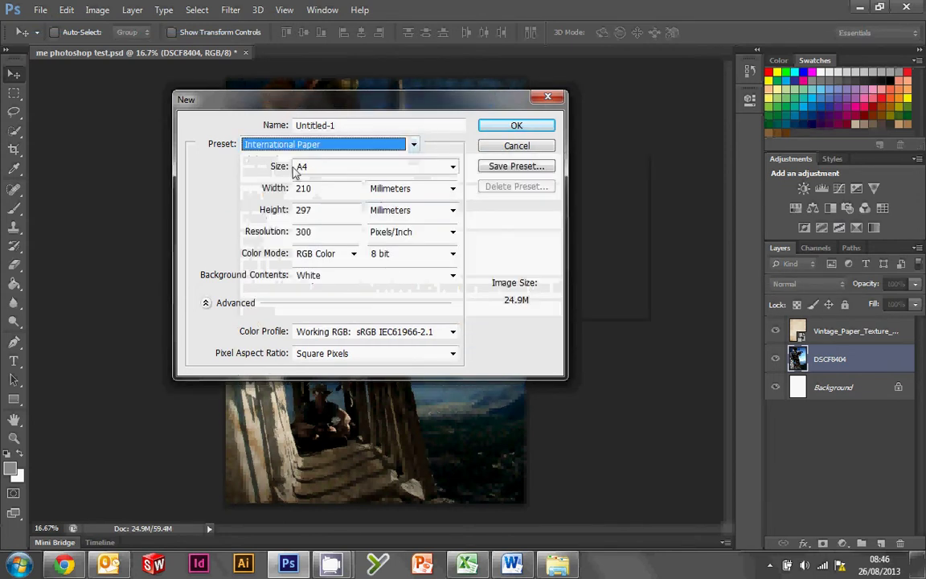
{"action": "left_click", "coordinate": [319, 168]}
{"action": "left_click", "coordinate": [309, 183]}
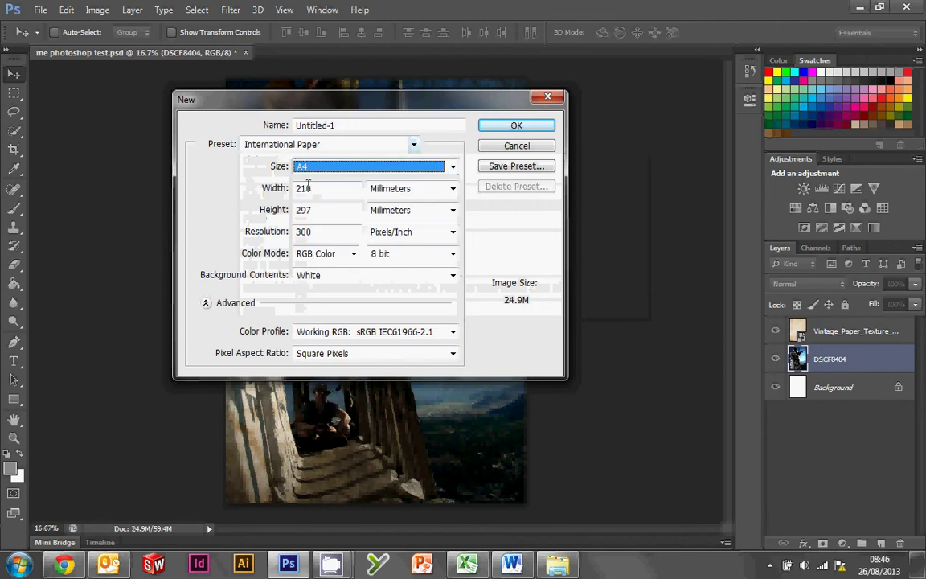
{"action": "left_click", "coordinate": [516, 127]}
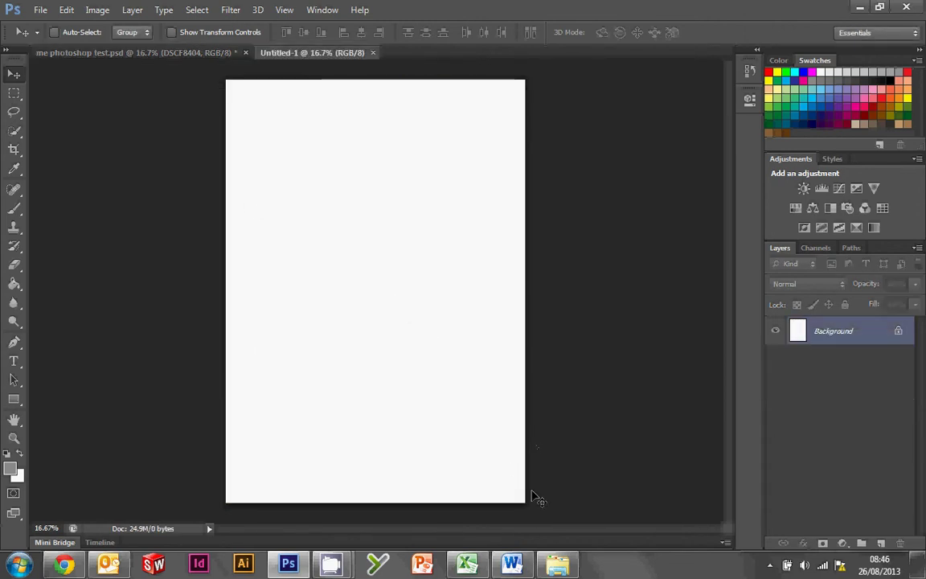
Step: Bring up the WEEK 2 image folder, switch to Chrome and search the web for "SUNSET" in a new tab
{"action": "left_click", "coordinate": [563, 569]}
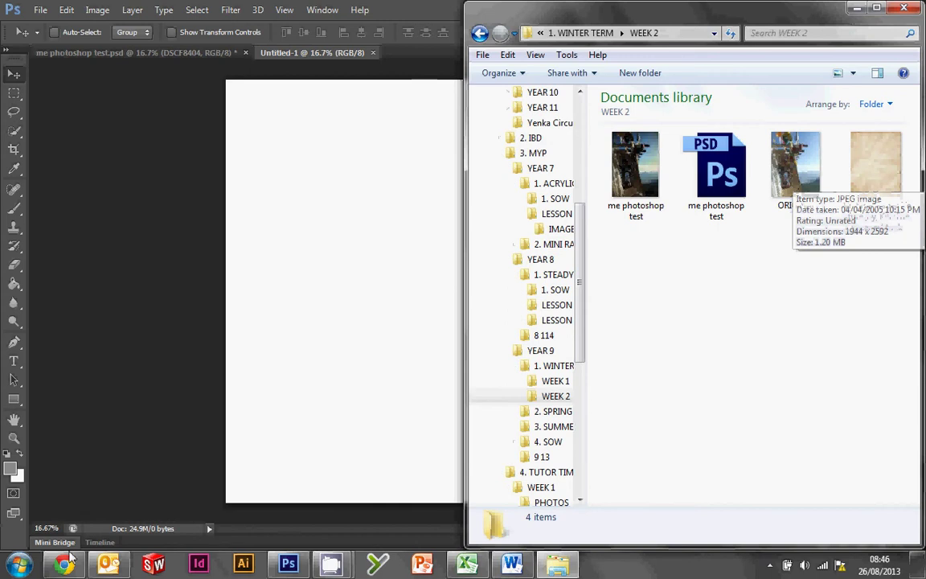
{"action": "mouse_move", "coordinate": [78, 567]}
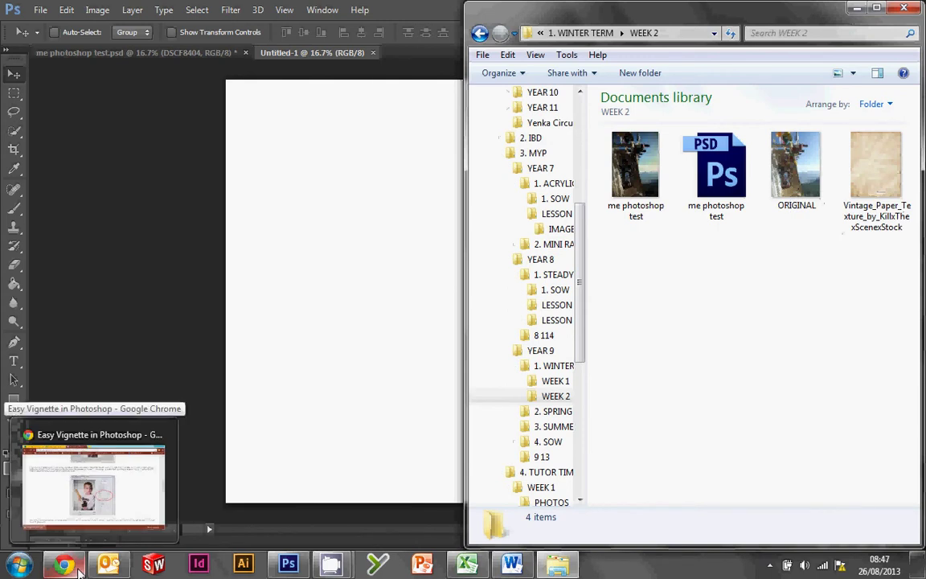
{"action": "left_click", "coordinate": [93, 482]}
{"action": "left_click", "coordinate": [440, 13]}
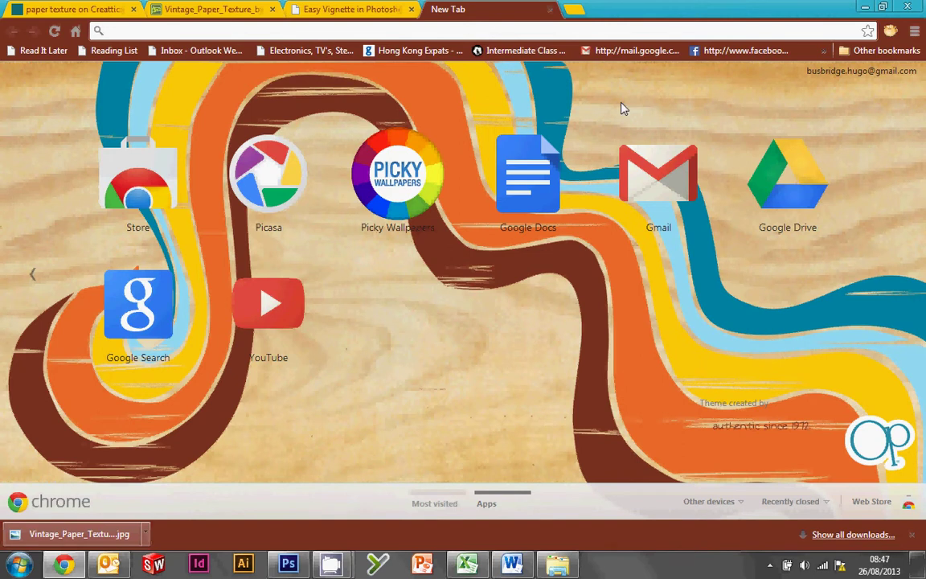
{"action": "type", "text": "SUNES"}
{"action": "key", "text": "BackSpace"}
{"action": "type", "text": "SET"}
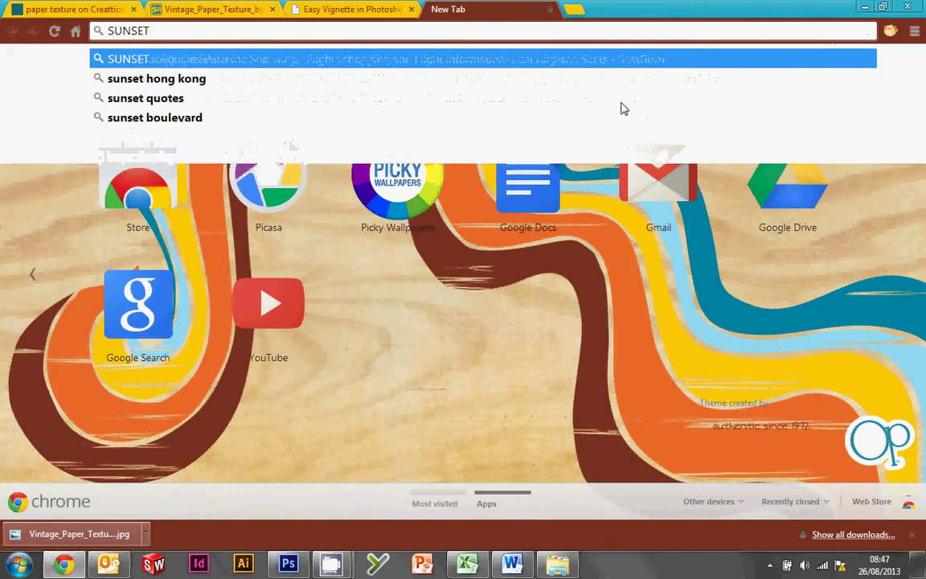
{"action": "key", "text": "Return"}
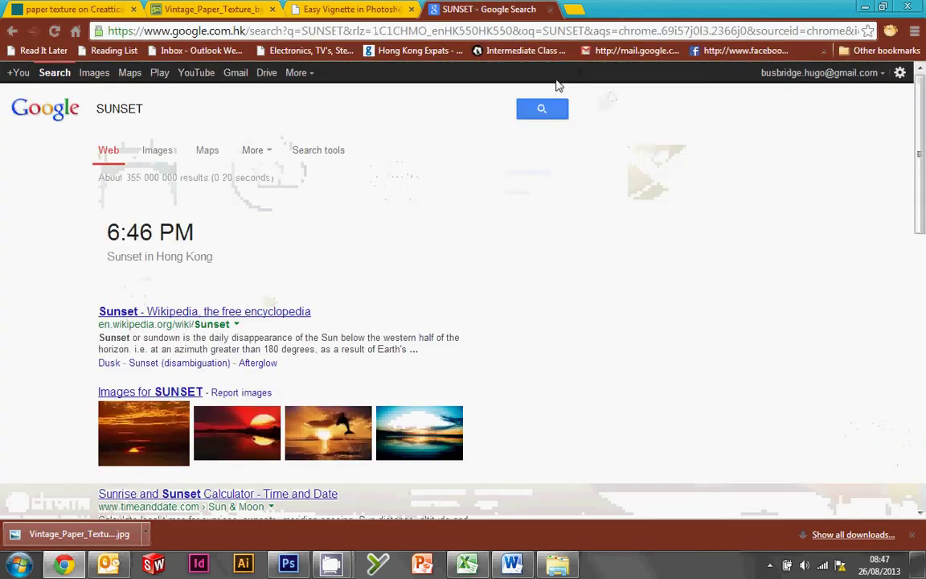
Step: Show the image results for the sunset search and filter them to Large size
{"action": "left_click", "coordinate": [157, 150]}
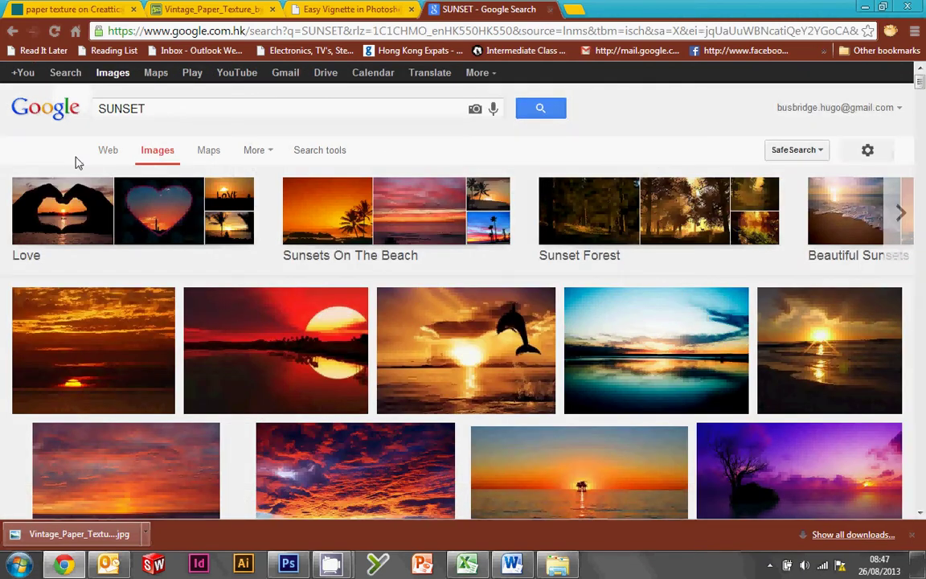
{"action": "left_click", "coordinate": [867, 150]}
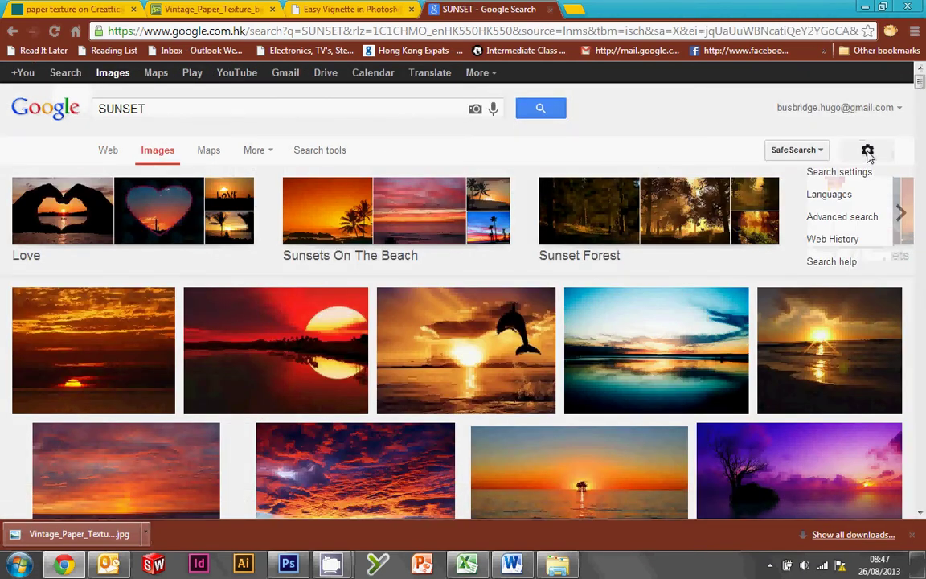
{"action": "left_click", "coordinate": [304, 152]}
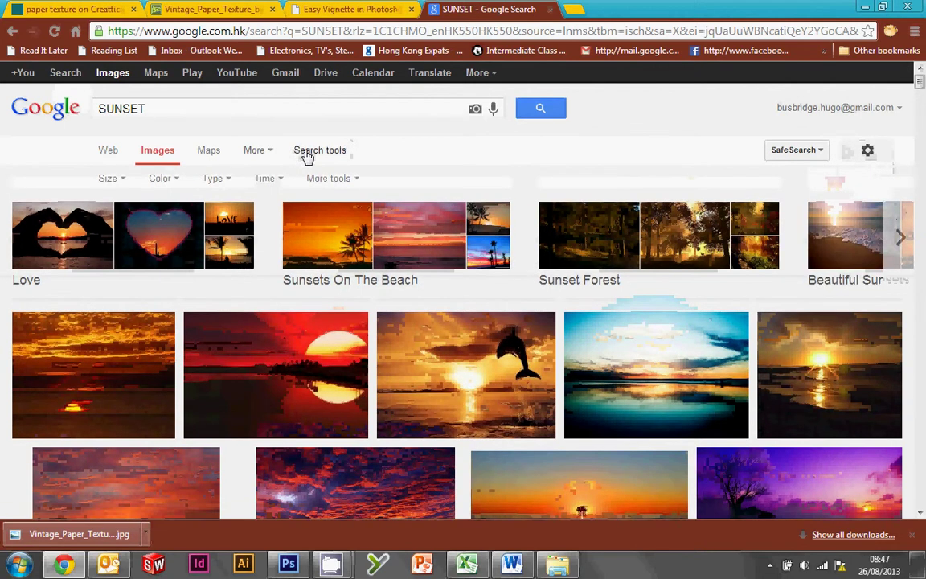
{"action": "left_click", "coordinate": [107, 178]}
{"action": "left_click", "coordinate": [125, 222]}
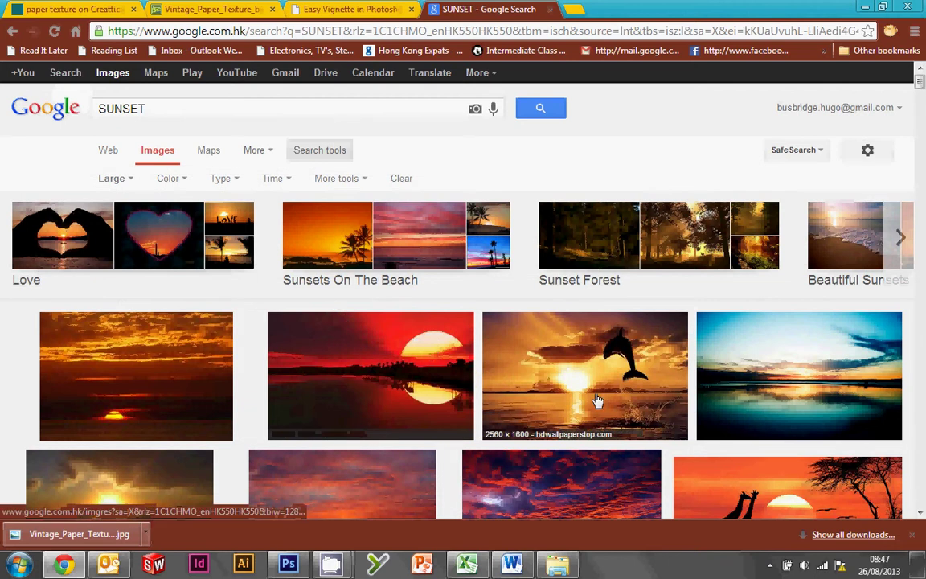
Step: Browse the large sunset image results for high-resolution pictures suitable for use in the document
{"action": "scroll", "coordinate": [811, 386], "scroll_direction": "down", "scroll_amount": 1}
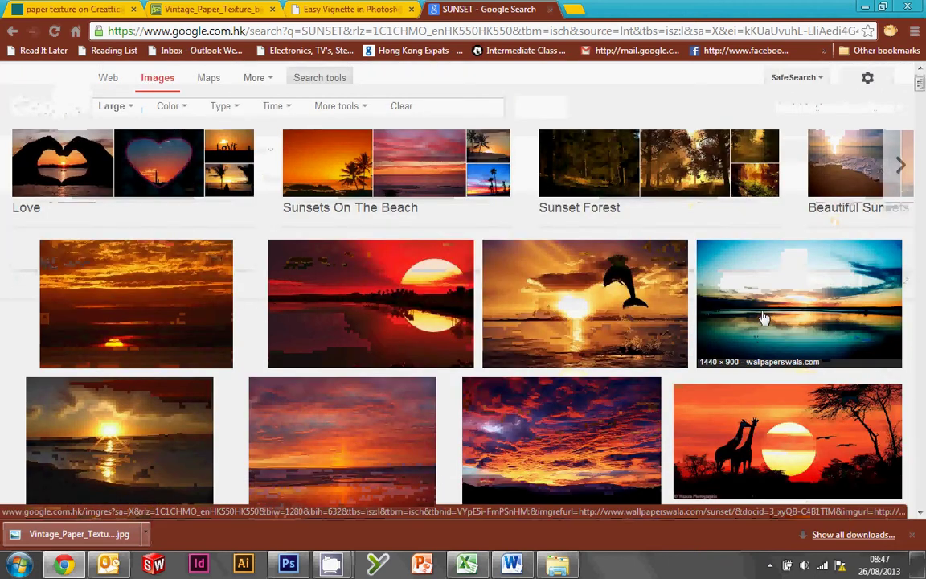
{"action": "scroll", "coordinate": [760, 316], "scroll_direction": "down", "scroll_amount": 1}
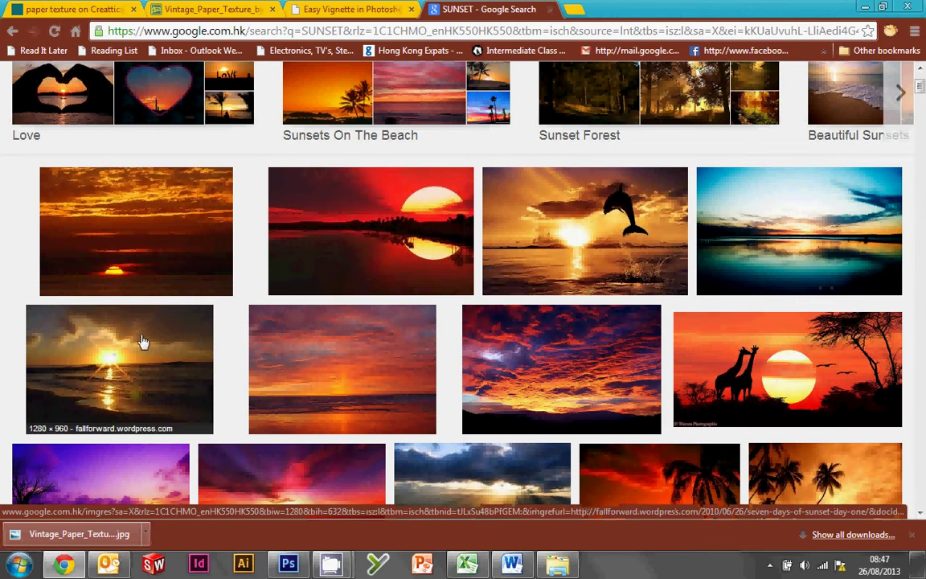
{"action": "scroll", "coordinate": [86, 296], "scroll_direction": "down", "scroll_amount": 1}
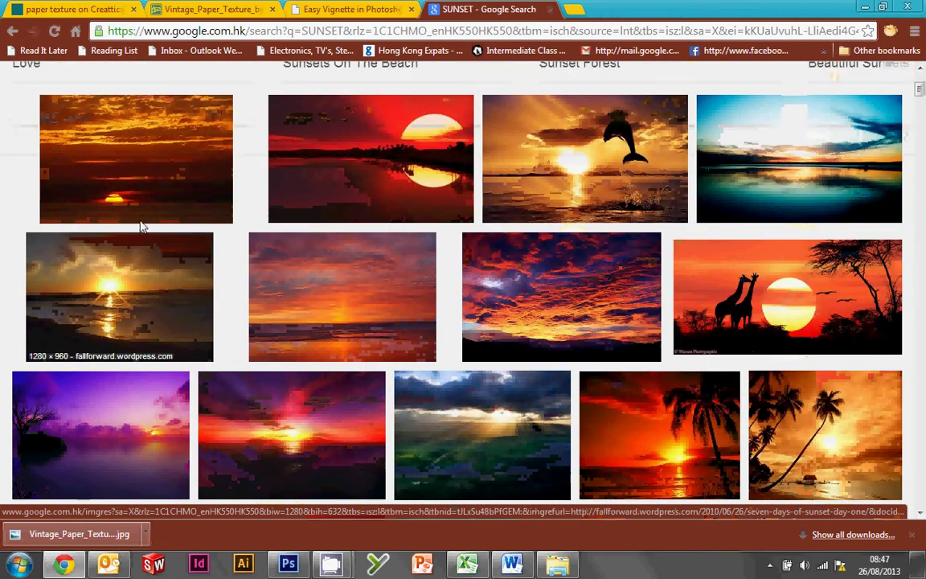
{"action": "scroll", "coordinate": [140, 227], "scroll_direction": "down", "scroll_amount": 1}
{"action": "scroll", "coordinate": [351, 309], "scroll_direction": "down", "scroll_amount": 2}
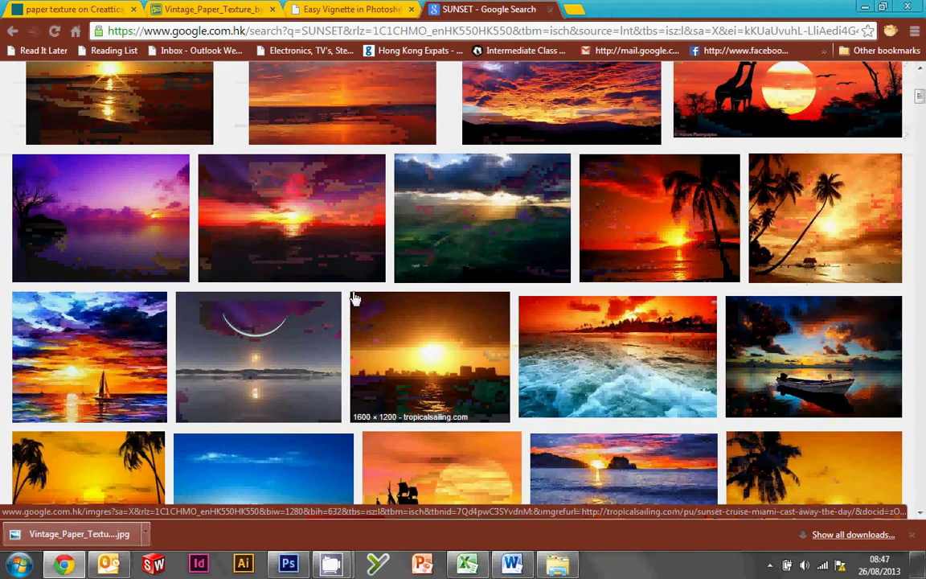
{"action": "scroll", "coordinate": [354, 291], "scroll_direction": "down", "scroll_amount": 1}
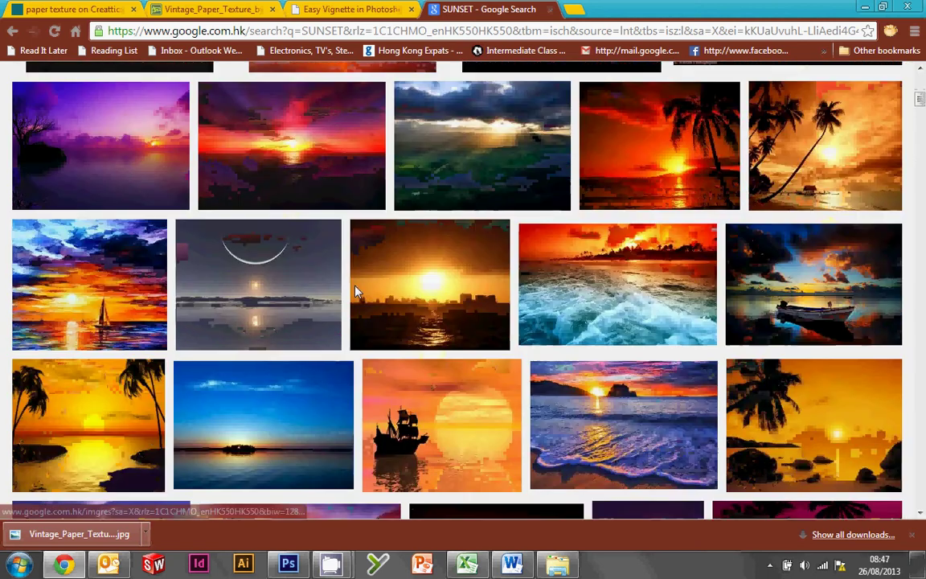
{"action": "scroll", "coordinate": [360, 285], "scroll_direction": "up", "scroll_amount": 5}
{"action": "scroll", "coordinate": [360, 282], "scroll_direction": "up", "scroll_amount": 2}
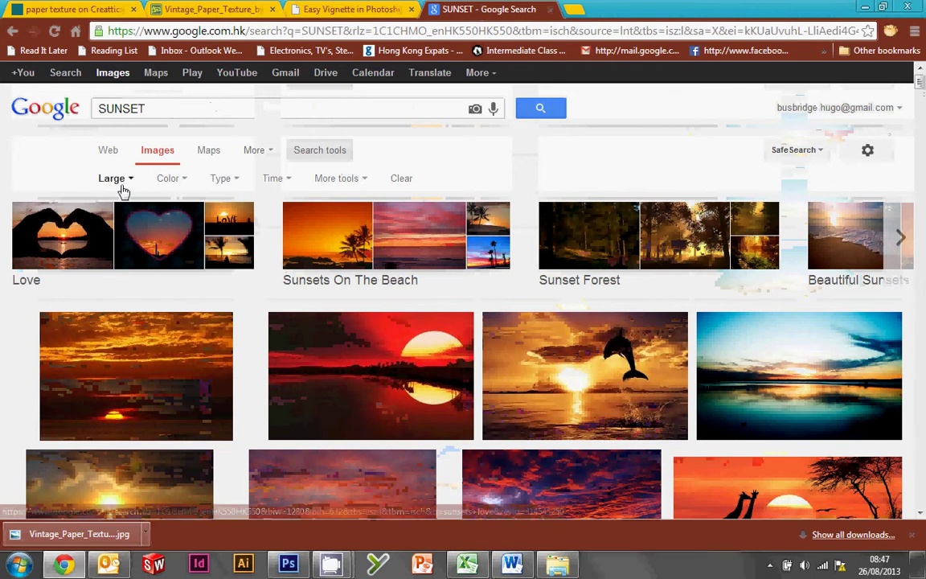
Step: Leave Chrome, place the ORIGINAL photo from the WEEK 2 folder into the blank Photoshop document and scale it to about 32.5% to cover the page
{"action": "left_click", "coordinate": [863, 7]}
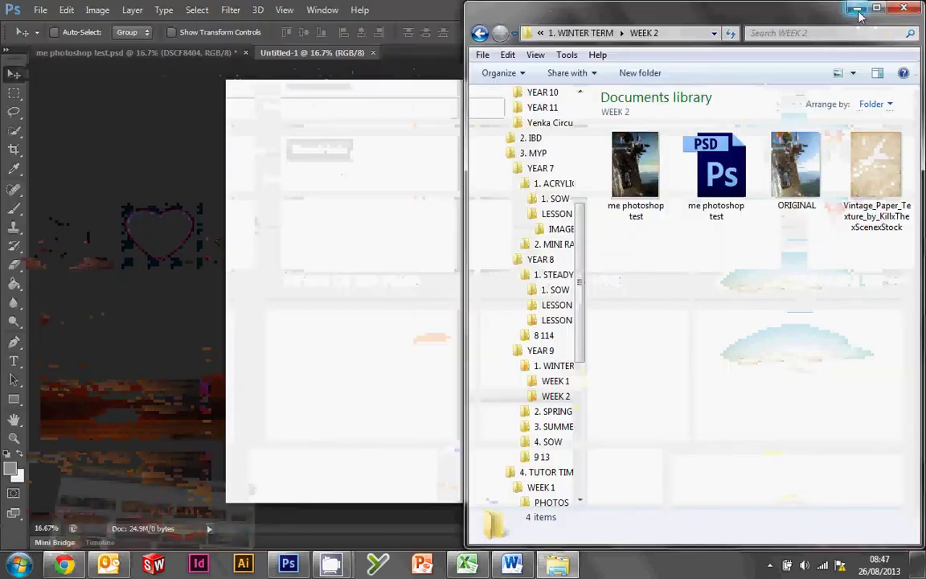
{"action": "left_click_drag", "start_coordinate": [804, 183], "coordinate": [382, 248]}
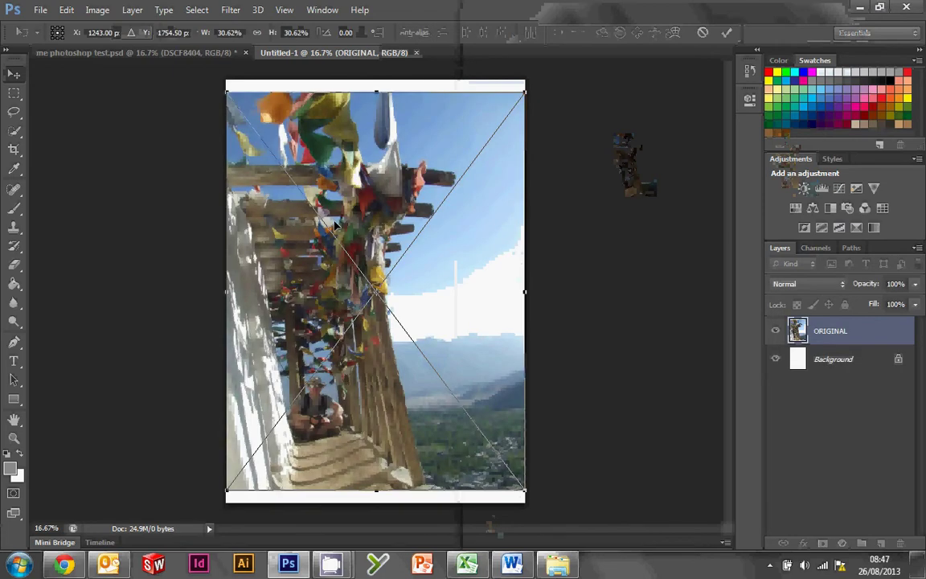
{"action": "left_click_drag", "start_coordinate": [336, 227], "coordinate": [335, 213]}
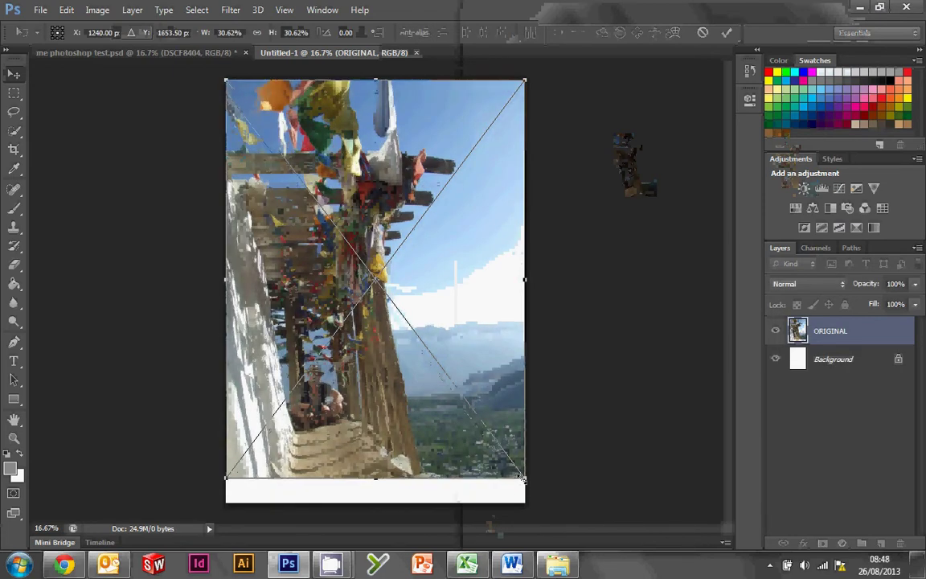
{"action": "left_click_drag", "start_coordinate": [526, 479], "coordinate": [543, 502]}
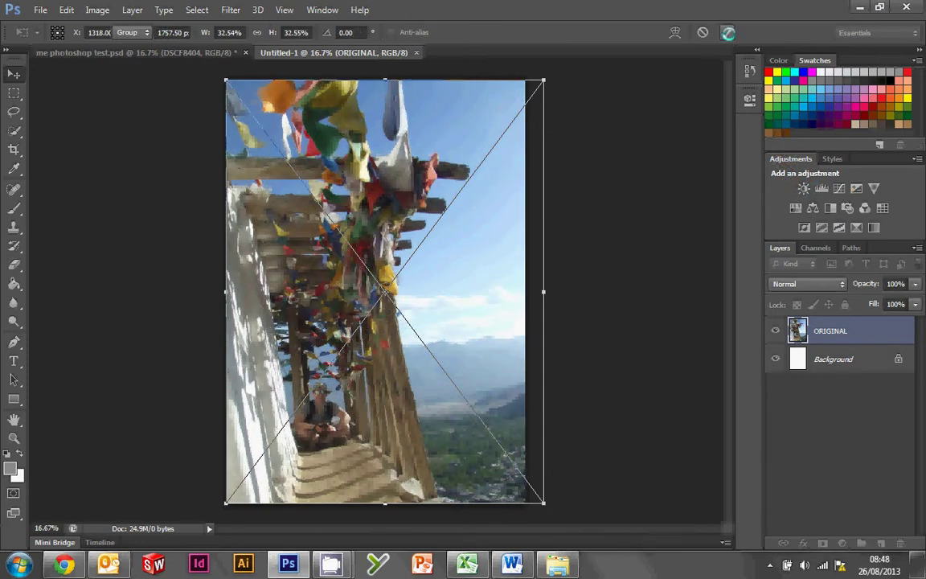
{"action": "left_click", "coordinate": [727, 33]}
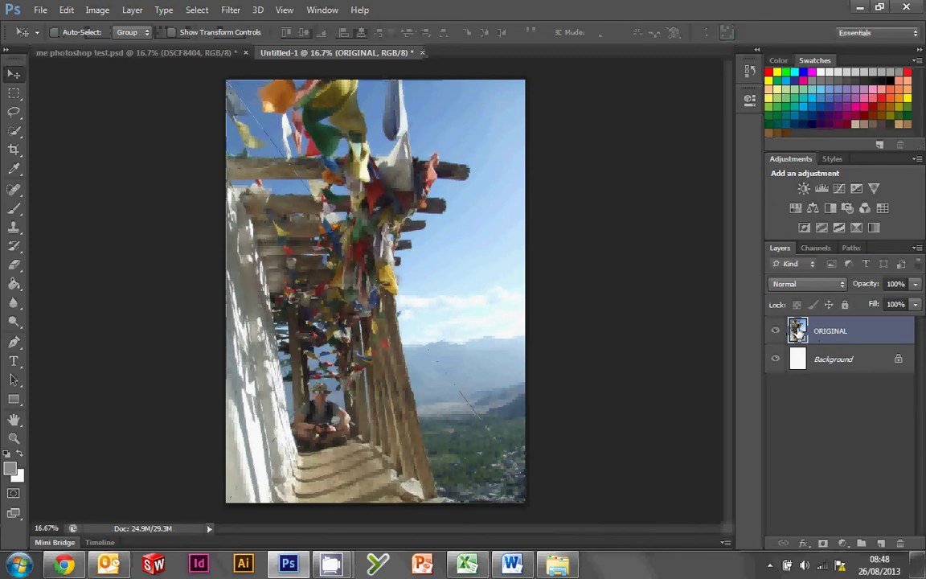
Step: Rasterize the placed ORIGINAL photo layer
{"action": "right_click", "coordinate": [797, 329]}
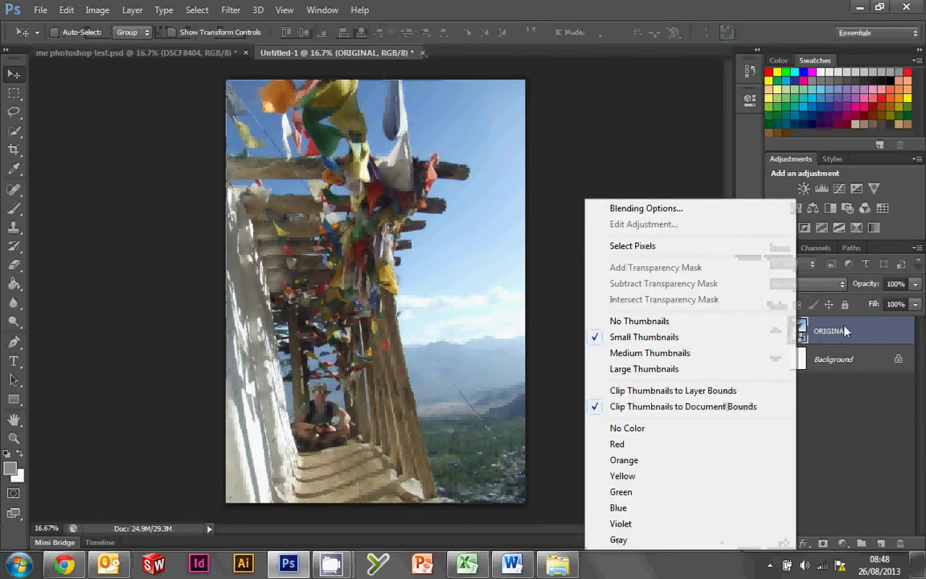
{"action": "left_click", "coordinate": [844, 331]}
{"action": "right_click", "coordinate": [846, 334]}
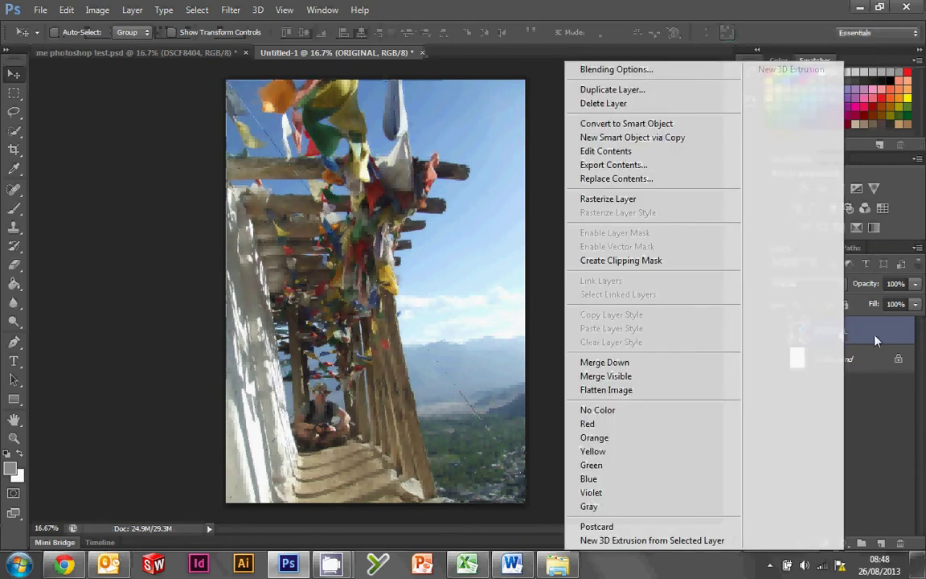
{"action": "left_click", "coordinate": [615, 200]}
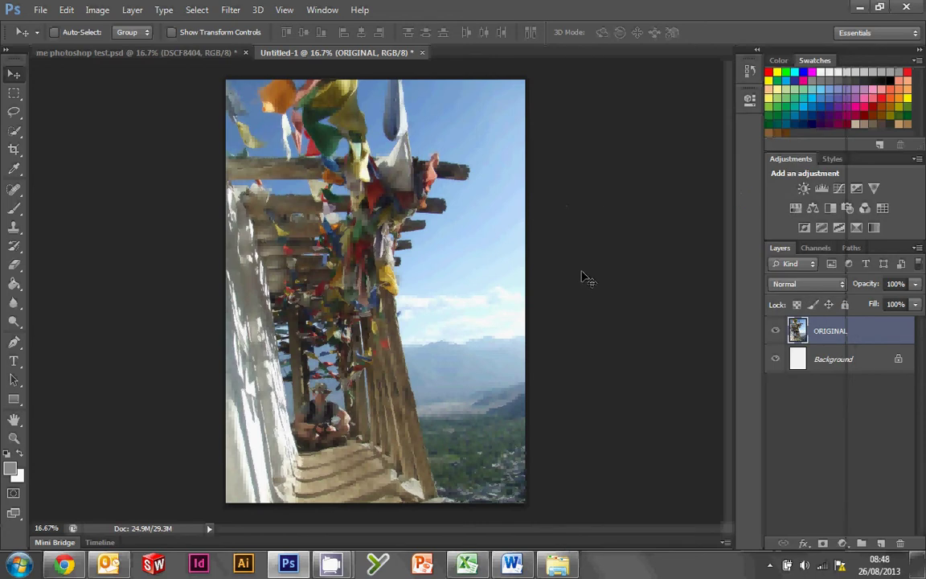
Step: Apply Levels to the ORIGINAL layer with input black point 54, midtone 0.84 and white point 243
{"action": "left_click", "coordinate": [96, 11]}
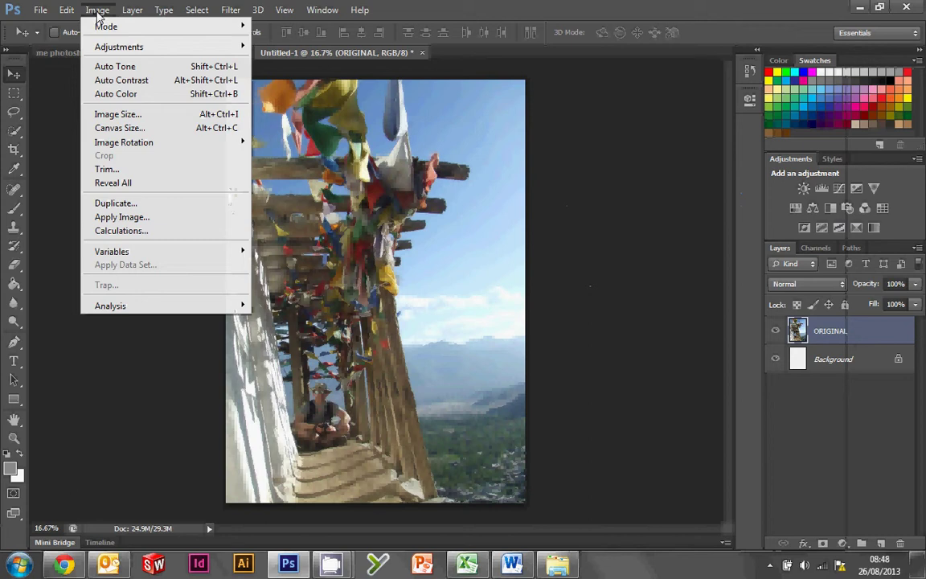
{"action": "mouse_move", "coordinate": [149, 46]}
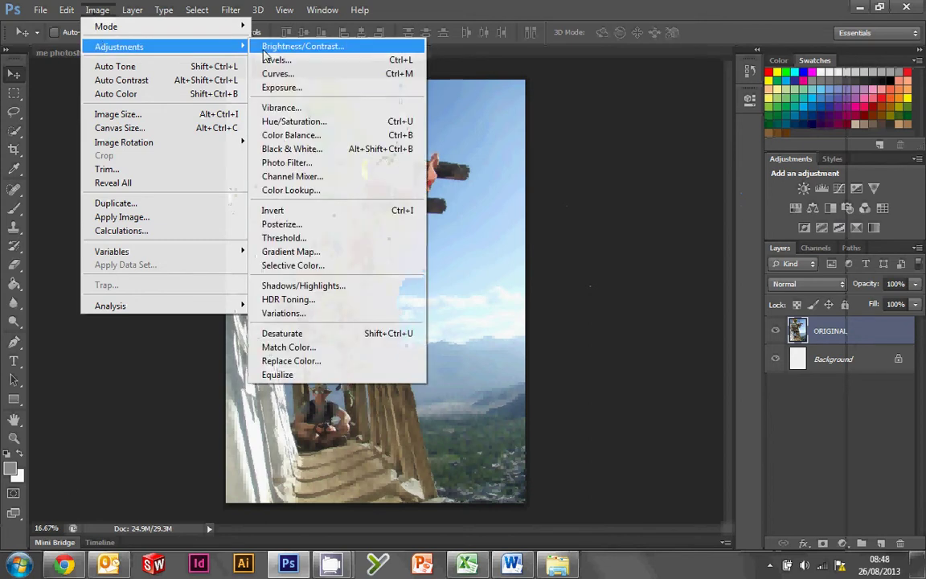
{"action": "left_click", "coordinate": [274, 60]}
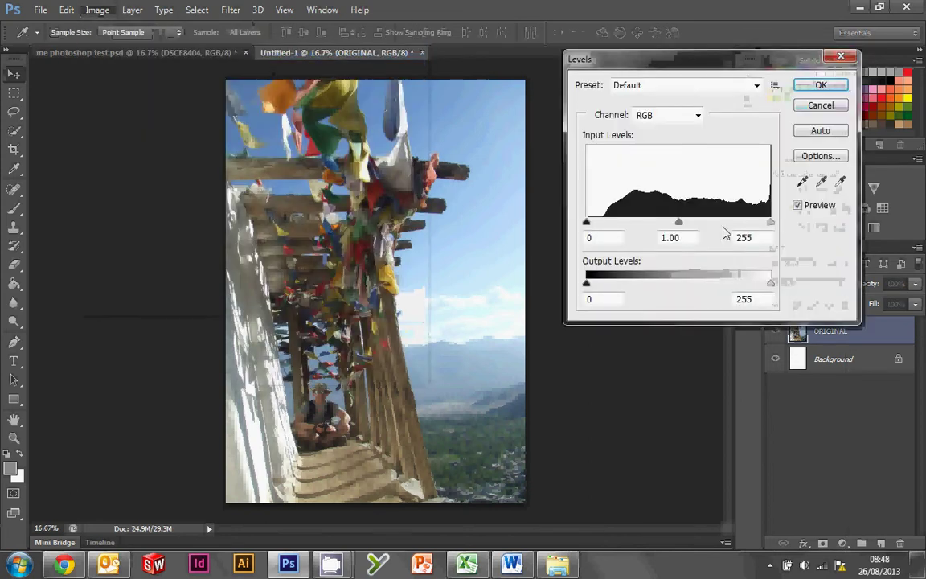
{"action": "left_click_drag", "start_coordinate": [590, 227], "coordinate": [627, 230]}
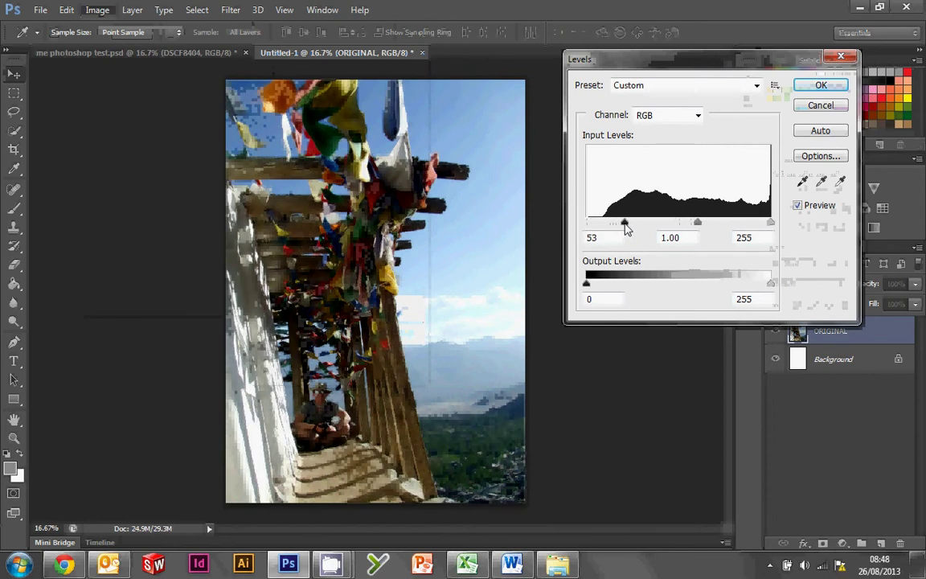
{"action": "left_click", "coordinate": [626, 225]}
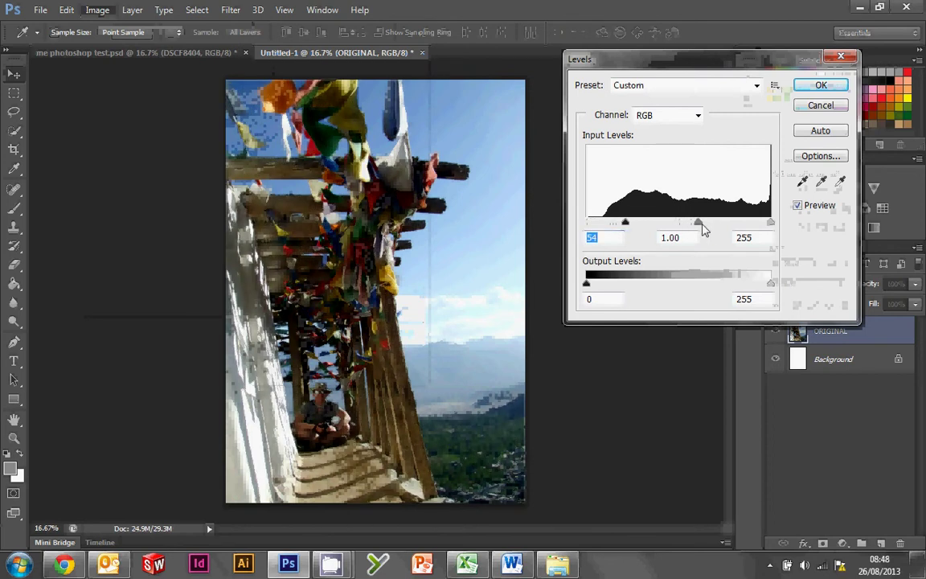
{"action": "left_click_drag", "start_coordinate": [702, 229], "coordinate": [708, 235]}
{"action": "key", "text": "Tab"}
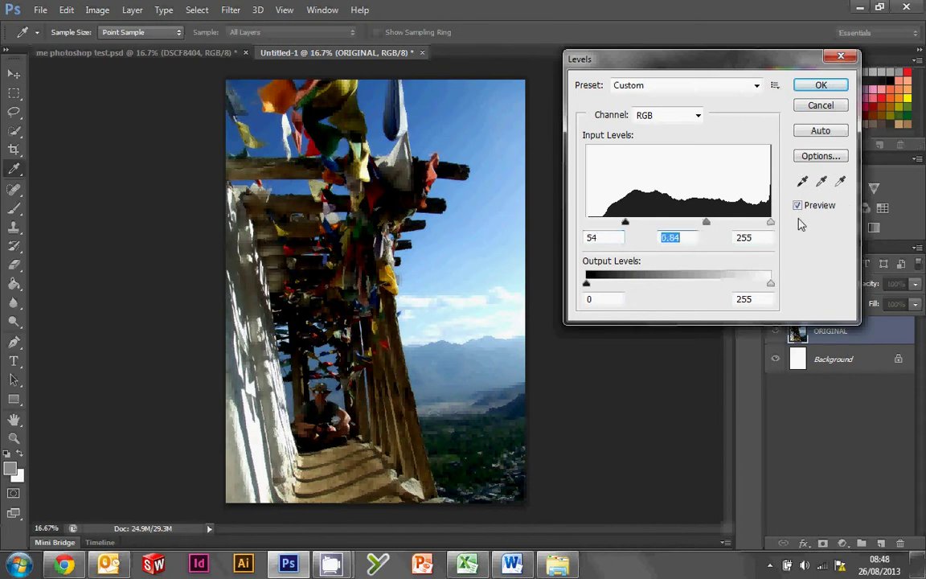
{"action": "left_click_drag", "start_coordinate": [769, 228], "coordinate": [764, 232]}
{"action": "key", "text": "Tab"}
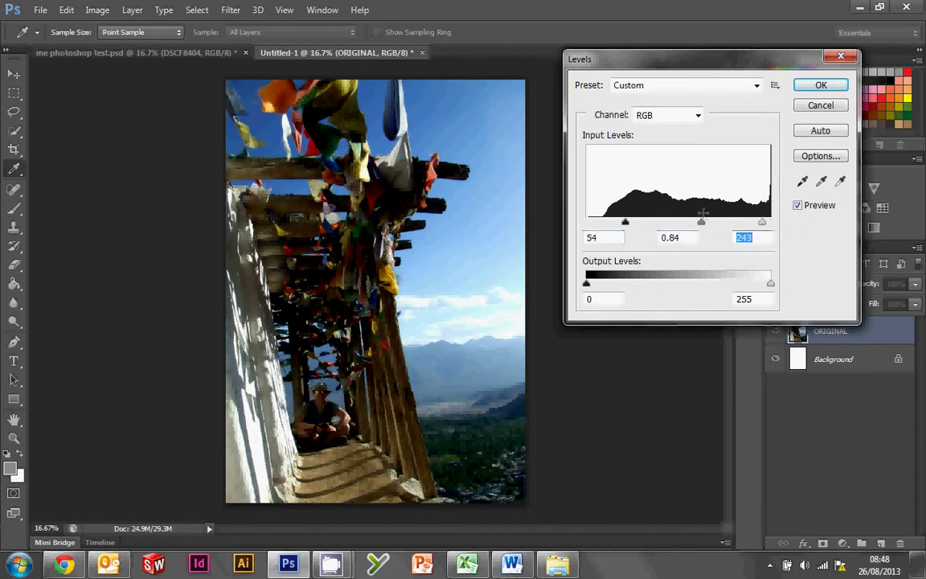
{"action": "left_click", "coordinate": [818, 85]}
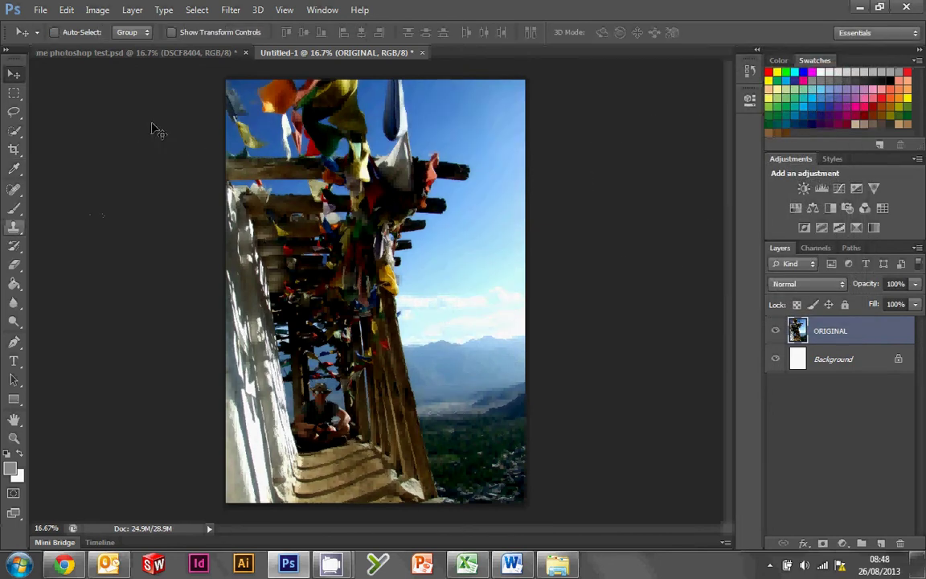
Step: Start a custom Lens Correction on the photo and darken the vignette to an amount of -100 with midpoint +50
{"action": "left_click", "coordinate": [232, 12]}
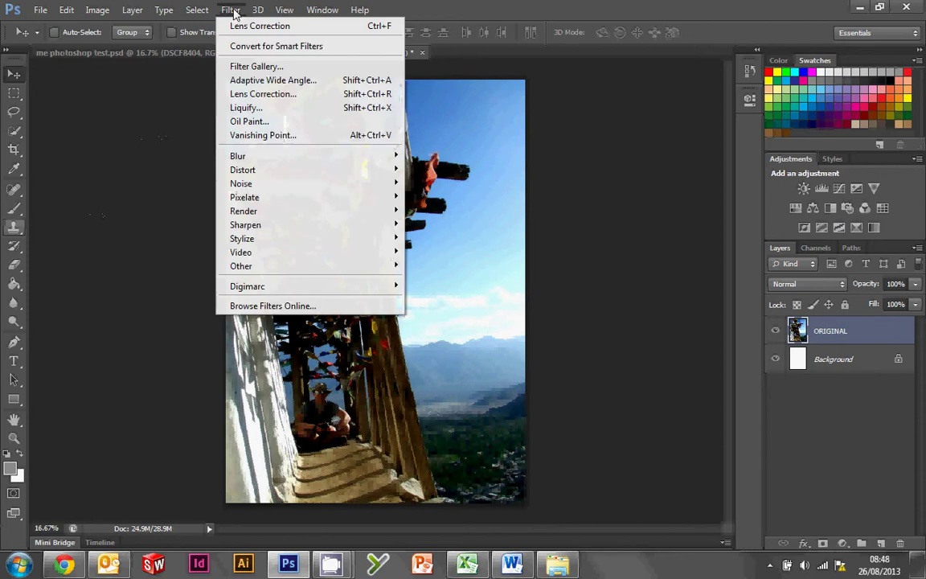
{"action": "left_click", "coordinate": [265, 94]}
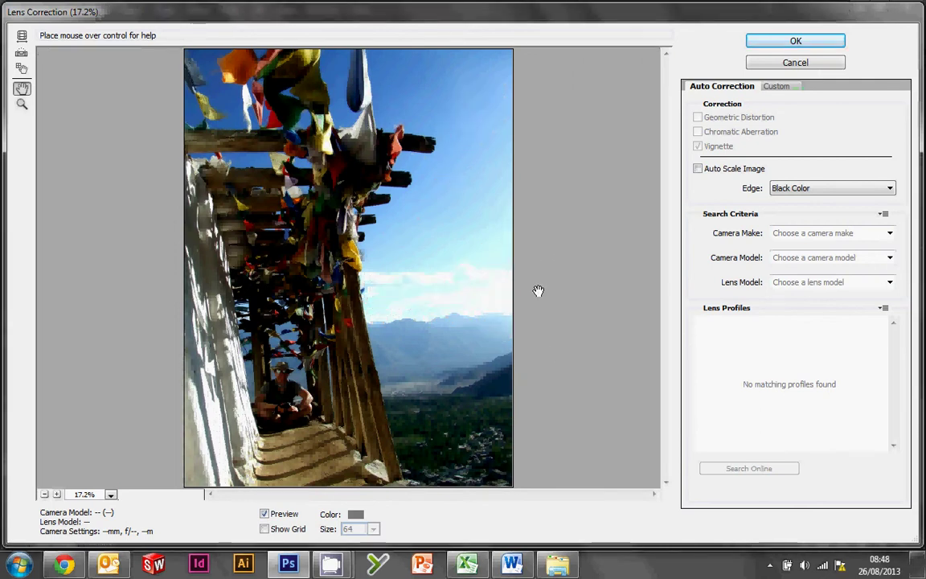
{"action": "left_click", "coordinate": [773, 87]}
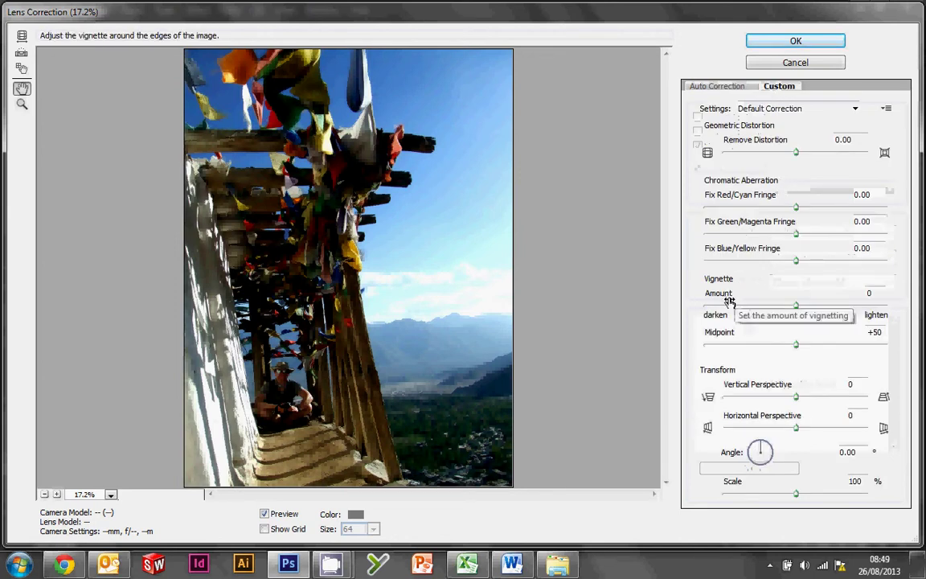
{"action": "left_click", "coordinate": [796, 310]}
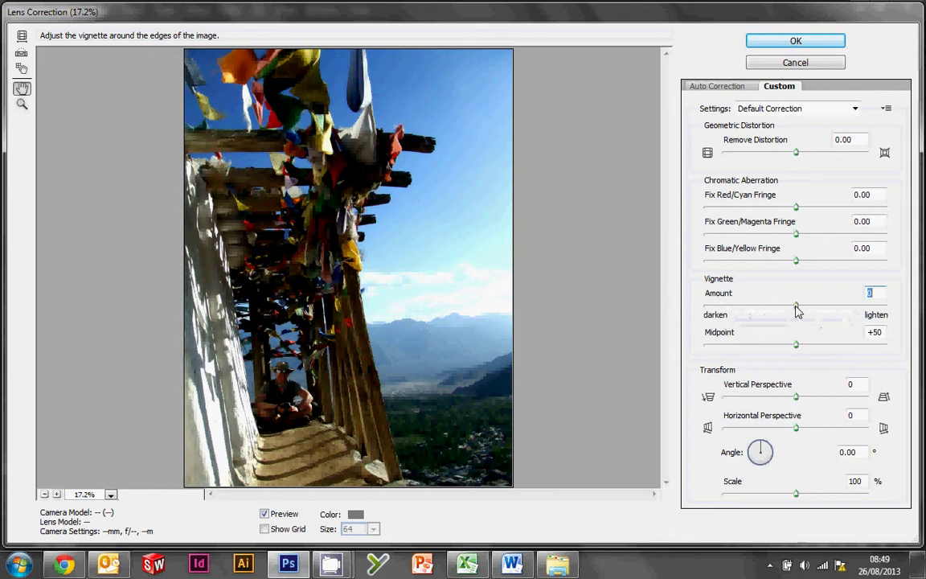
{"action": "left_click_drag", "start_coordinate": [796, 311], "coordinate": [681, 311]}
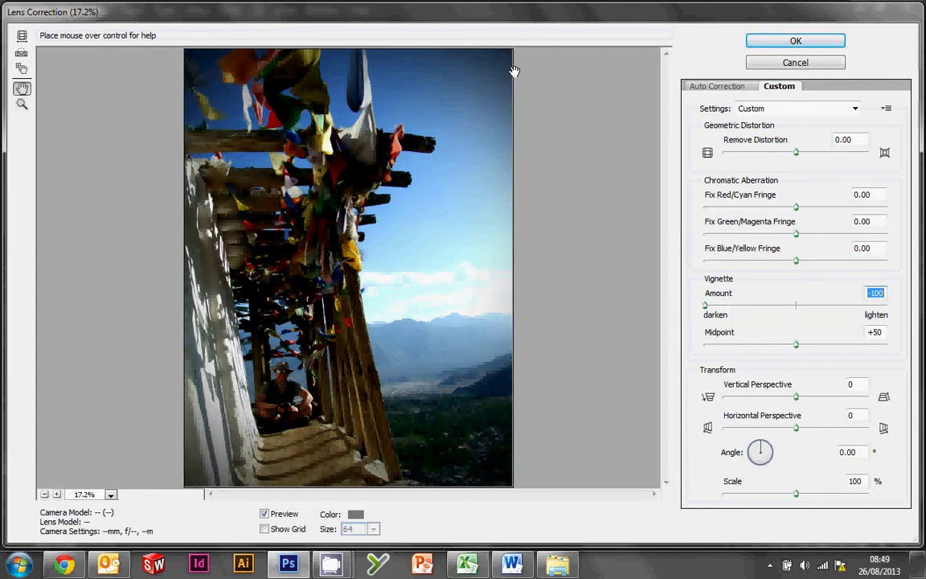
{"action": "left_click", "coordinate": [705, 306]}
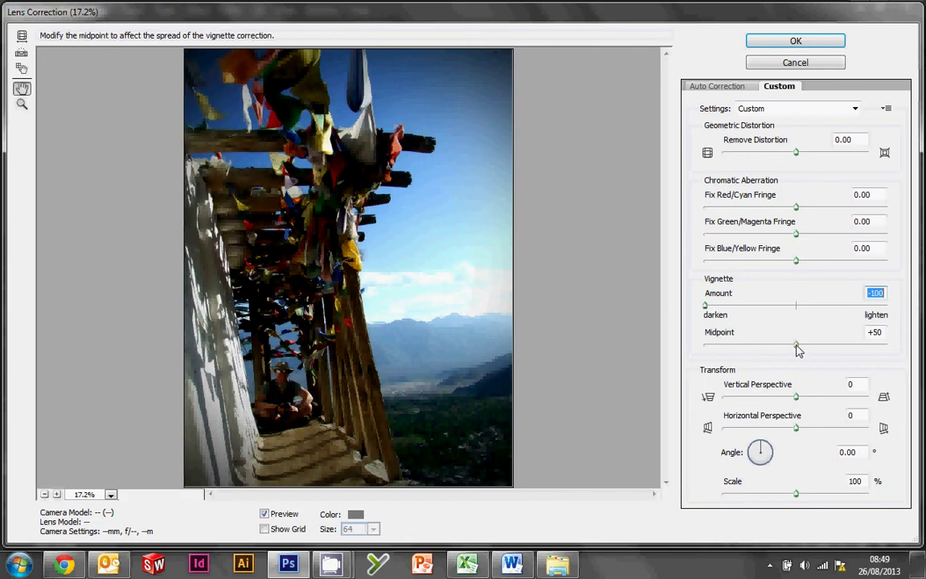
{"action": "mouse_move", "coordinate": [797, 351]}
{"action": "left_mouse_down"}
{"action": "mouse_move", "coordinate": [671, 366]}
{"action": "mouse_move", "coordinate": [795, 347]}
{"action": "left_mouse_up"}
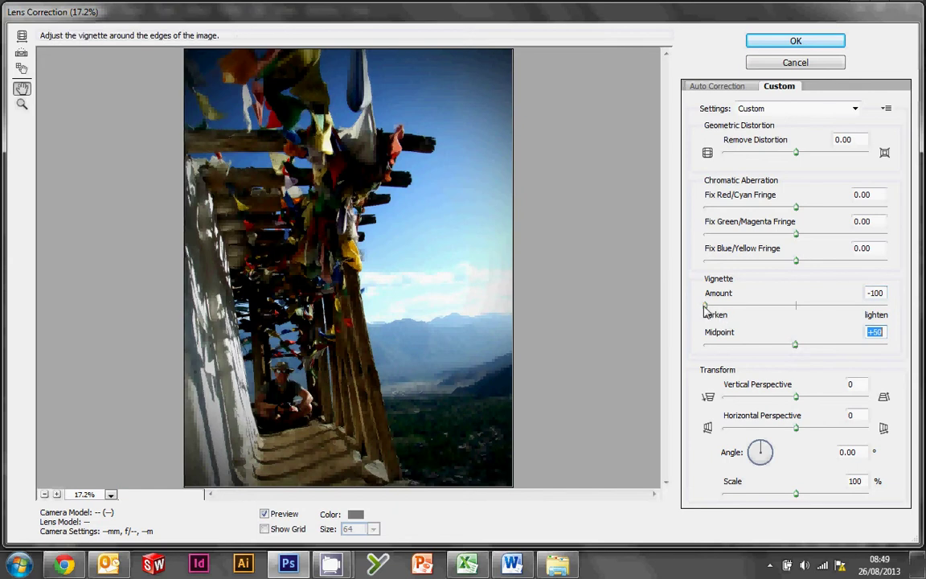
Step: Set the vignette amount to -64, shift the Blue/Yellow Fringe to about -0.79, and apply the Lens Correction
{"action": "left_click_drag", "start_coordinate": [706, 306], "coordinate": [740, 312]}
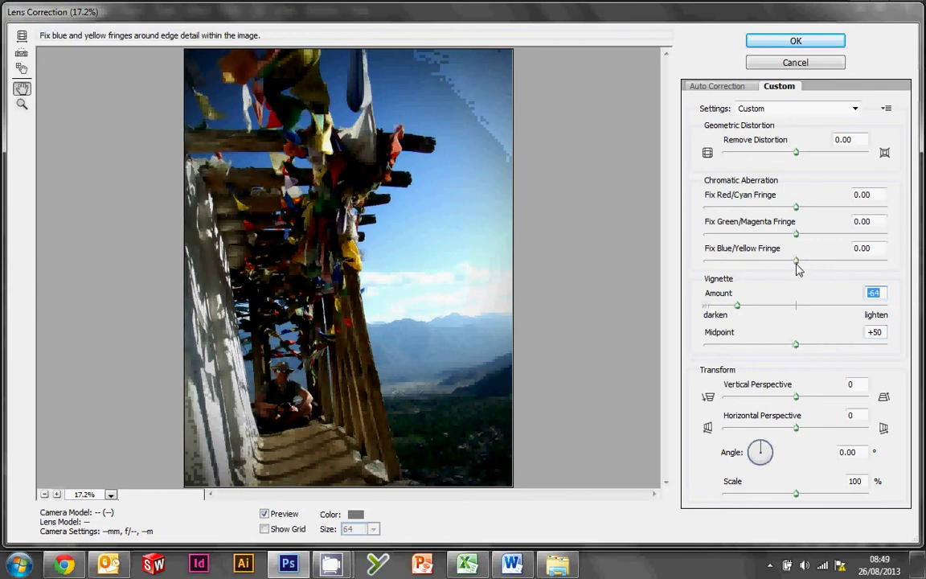
{"action": "mouse_move", "coordinate": [795, 259]}
{"action": "left_mouse_down"}
{"action": "mouse_move", "coordinate": [705, 262]}
{"action": "mouse_move", "coordinate": [763, 256]}
{"action": "mouse_move", "coordinate": [796, 268]}
{"action": "left_mouse_up"}
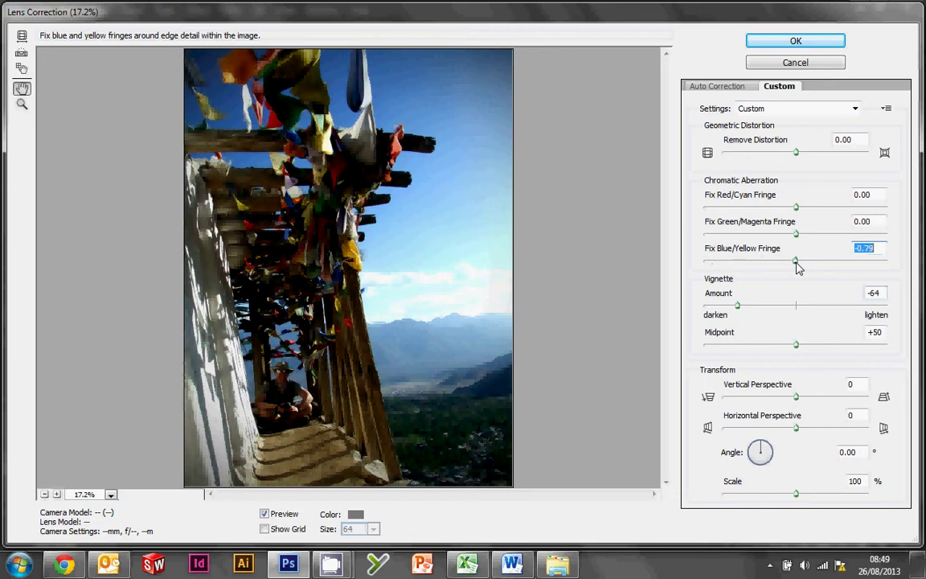
{"action": "left_click", "coordinate": [777, 45]}
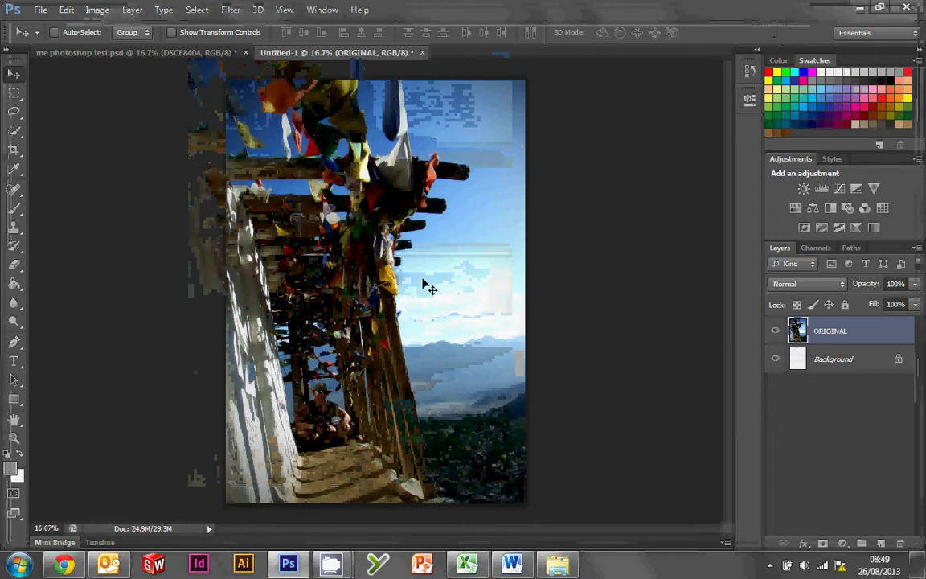
Step: Start a Hue/Saturation adjustment on the ORIGINAL layer and set the Master saturation to -3
{"action": "left_click", "coordinate": [94, 12]}
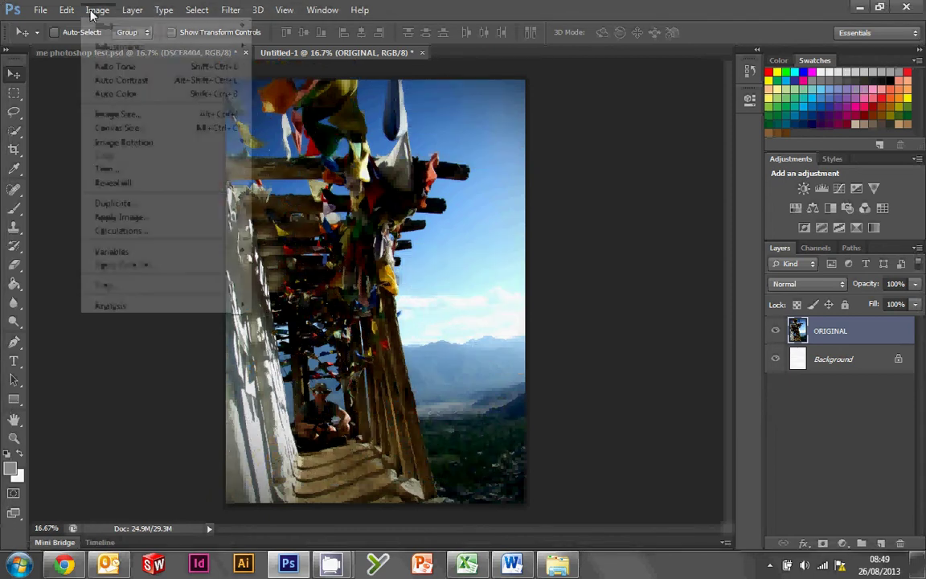
{"action": "mouse_move", "coordinate": [117, 50]}
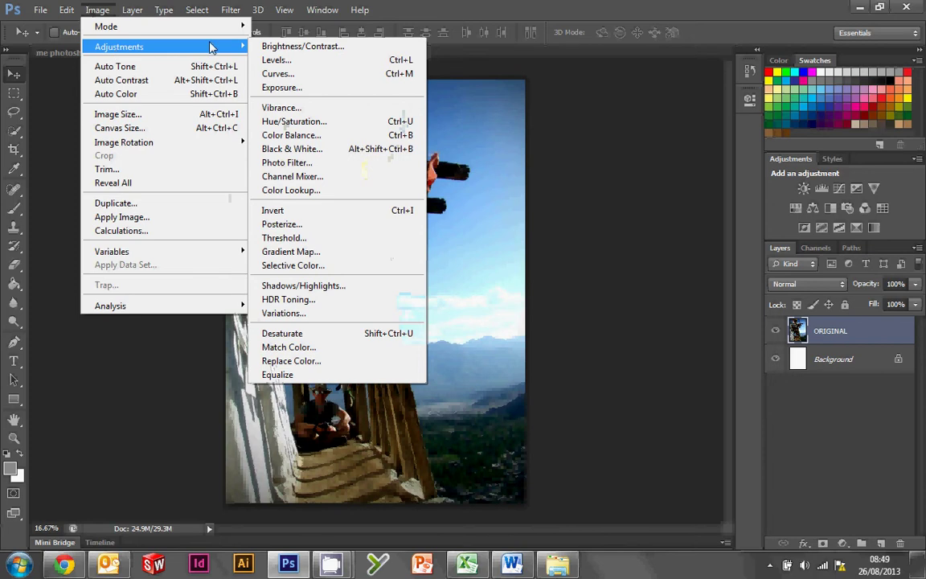
{"action": "left_click", "coordinate": [282, 121]}
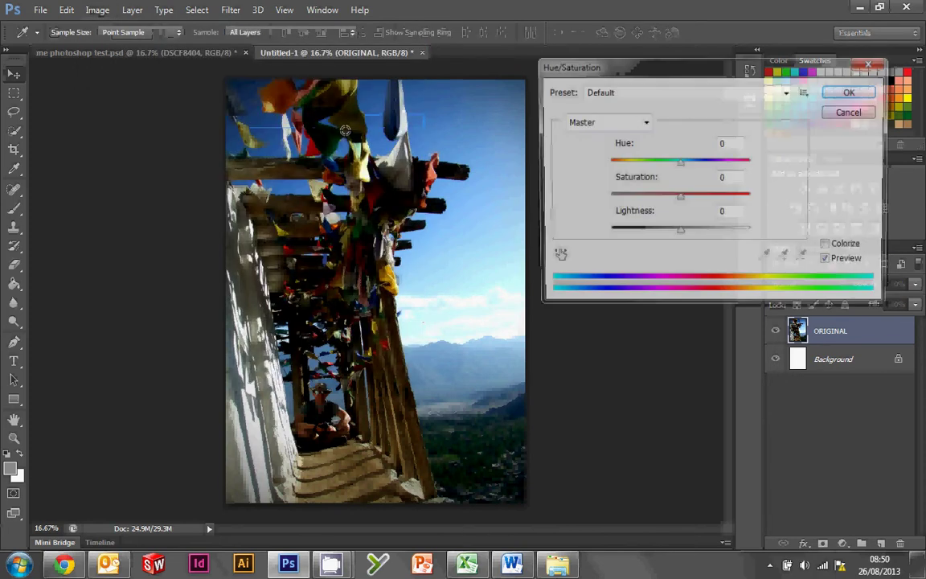
{"action": "left_click_drag", "start_coordinate": [619, 71], "coordinate": [670, 44]}
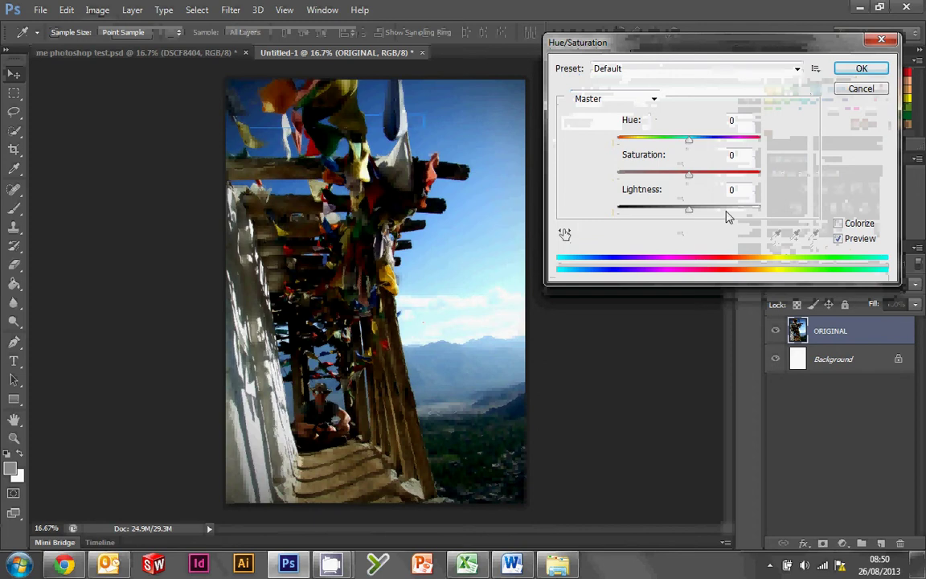
{"action": "mouse_move", "coordinate": [688, 177]}
{"action": "left_mouse_down"}
{"action": "mouse_move", "coordinate": [616, 184]}
{"action": "mouse_move", "coordinate": [689, 184]}
{"action": "left_mouse_up"}
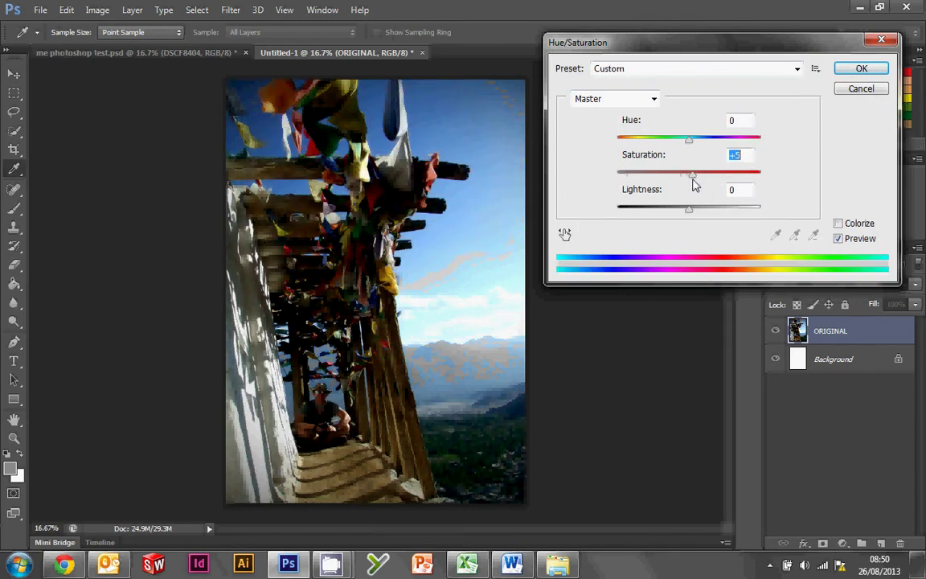
Step: Set the saturation of both the Reds and the Greens to -100 in the Hue/Saturation adjustment
{"action": "left_click", "coordinate": [653, 99]}
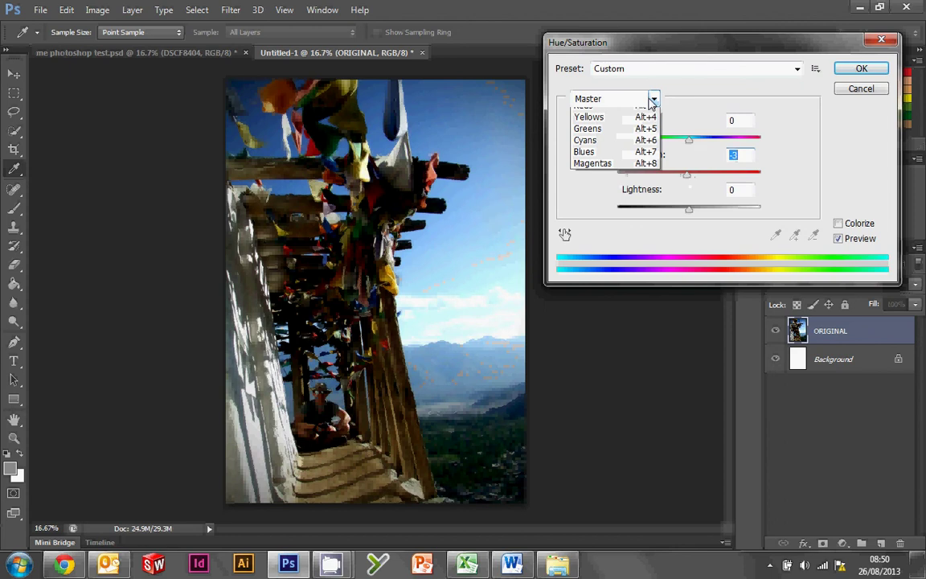
{"action": "left_click", "coordinate": [595, 126]}
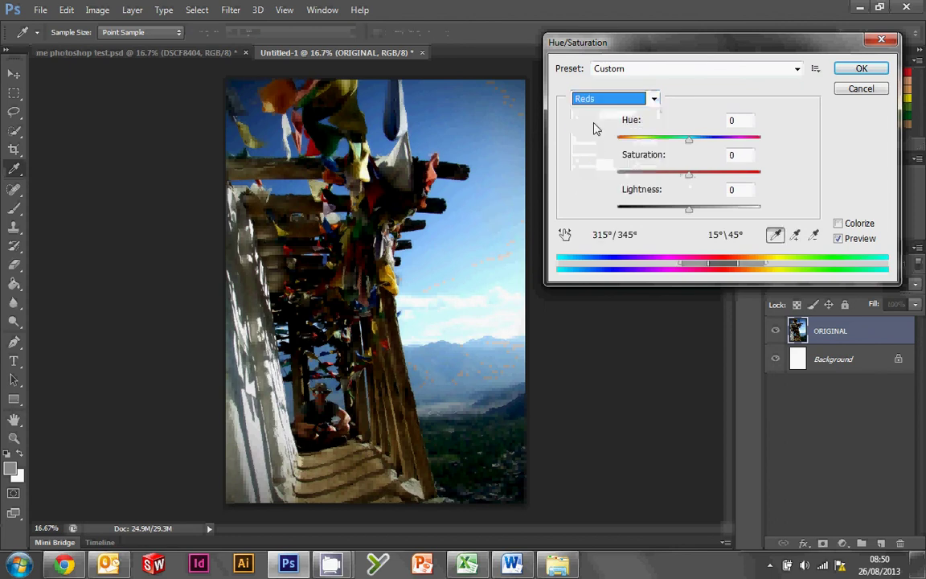
{"action": "left_click_drag", "start_coordinate": [694, 178], "coordinate": [618, 185]}
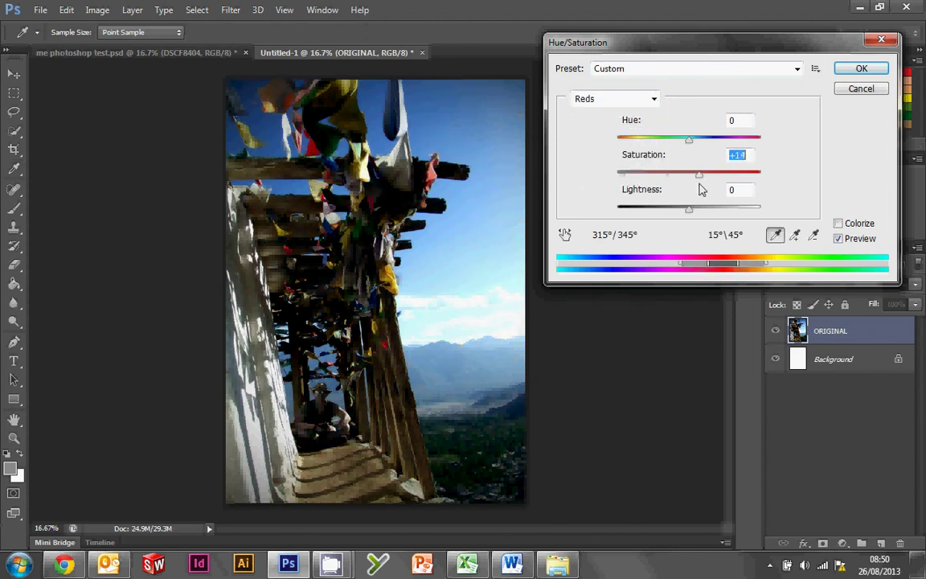
{"action": "left_click", "coordinate": [643, 98]}
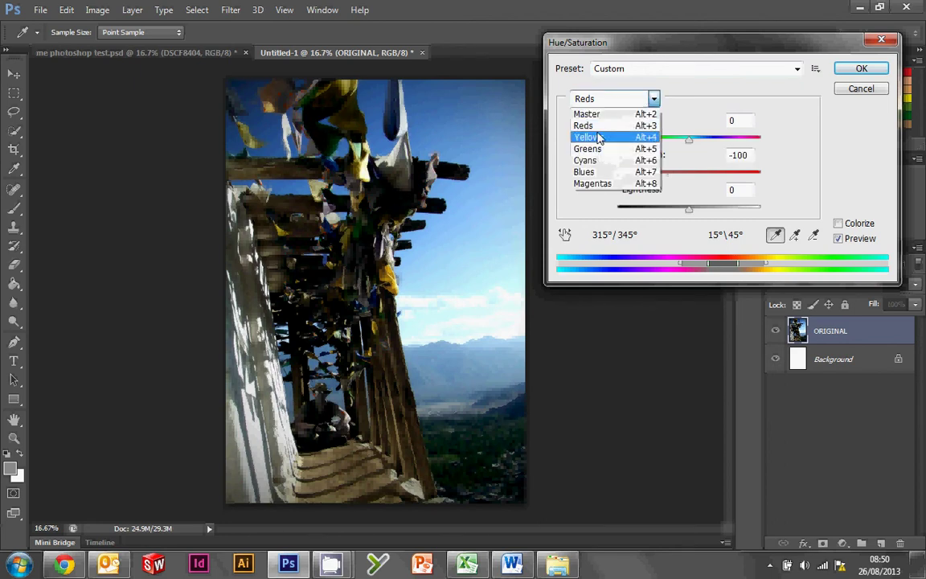
{"action": "left_click", "coordinate": [596, 149]}
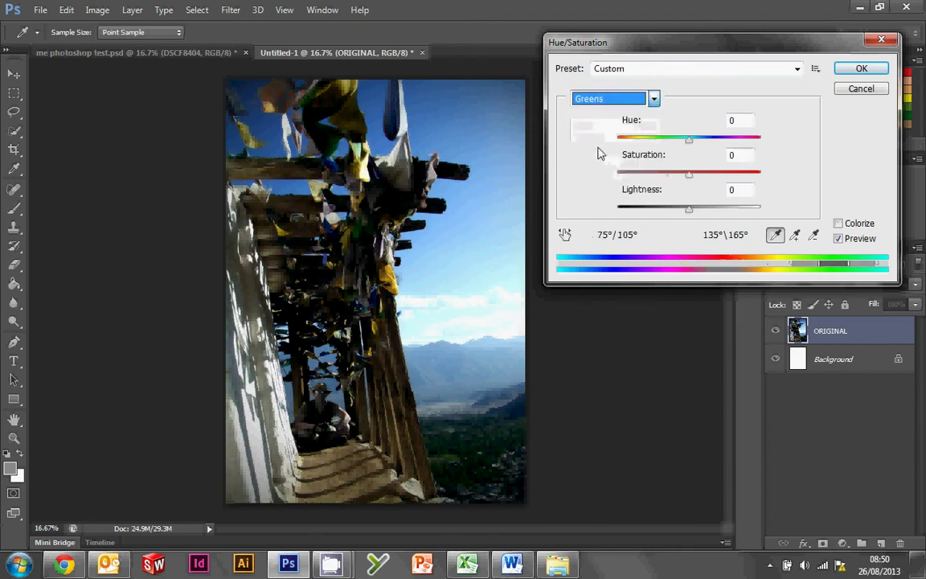
{"action": "left_click_drag", "start_coordinate": [688, 173], "coordinate": [582, 181]}
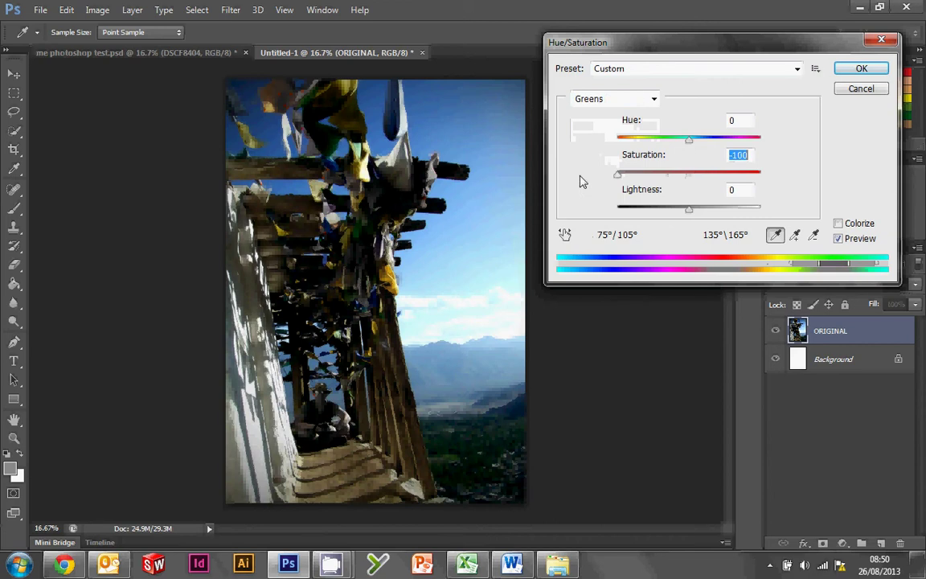
Step: Set the Reds saturation to -62 and the Yellows saturation to +25
{"action": "left_click", "coordinate": [653, 98]}
{"action": "left_click", "coordinate": [635, 119]}
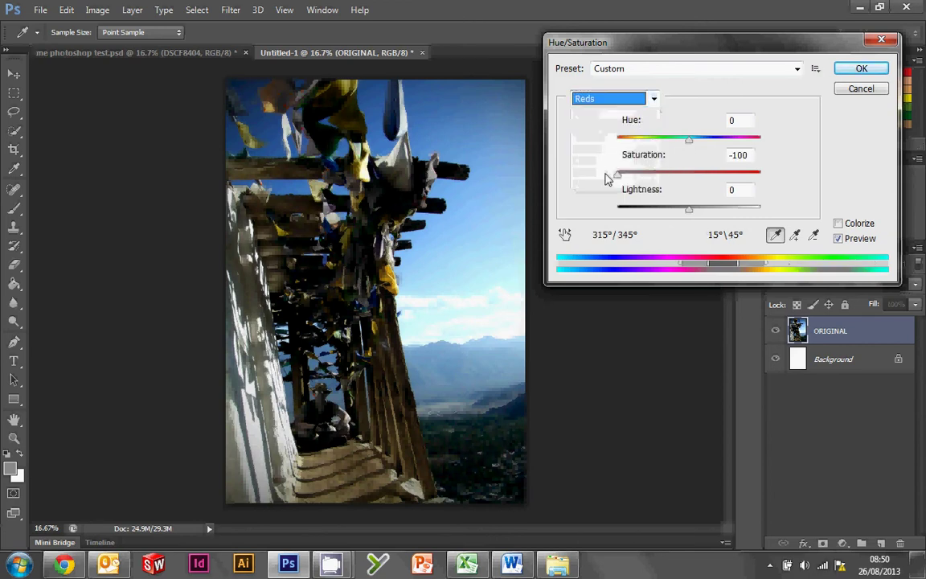
{"action": "left_click_drag", "start_coordinate": [617, 175], "coordinate": [645, 183]}
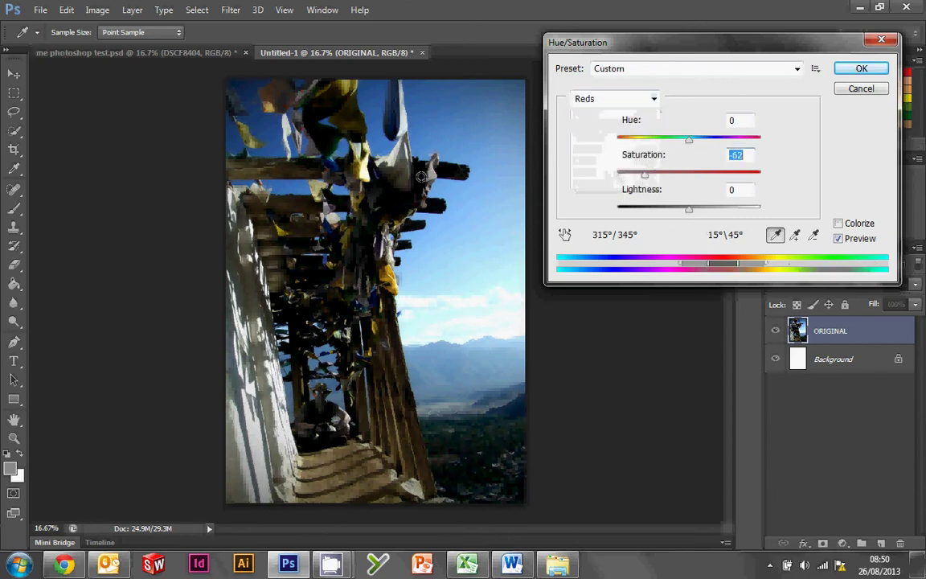
{"action": "left_click", "coordinate": [654, 100]}
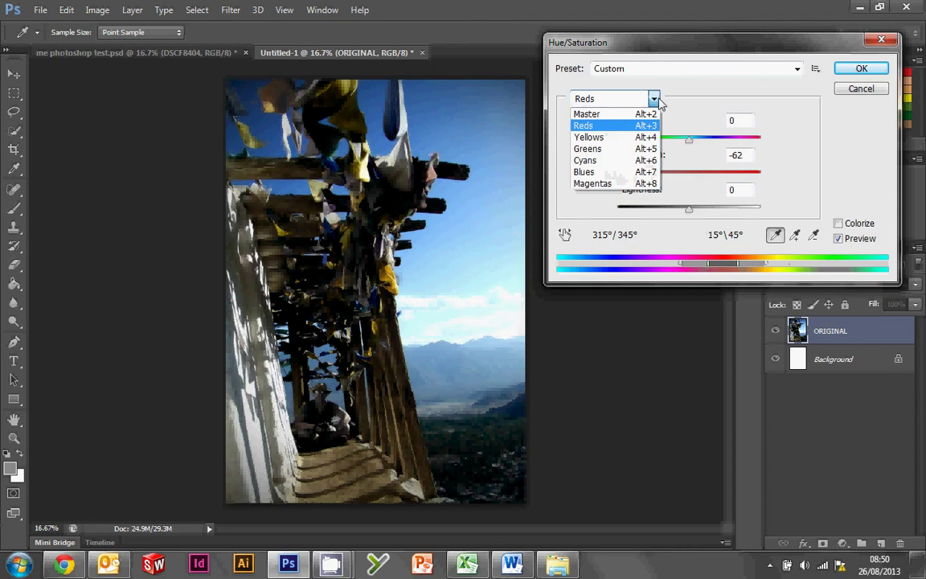
{"action": "left_click", "coordinate": [589, 137]}
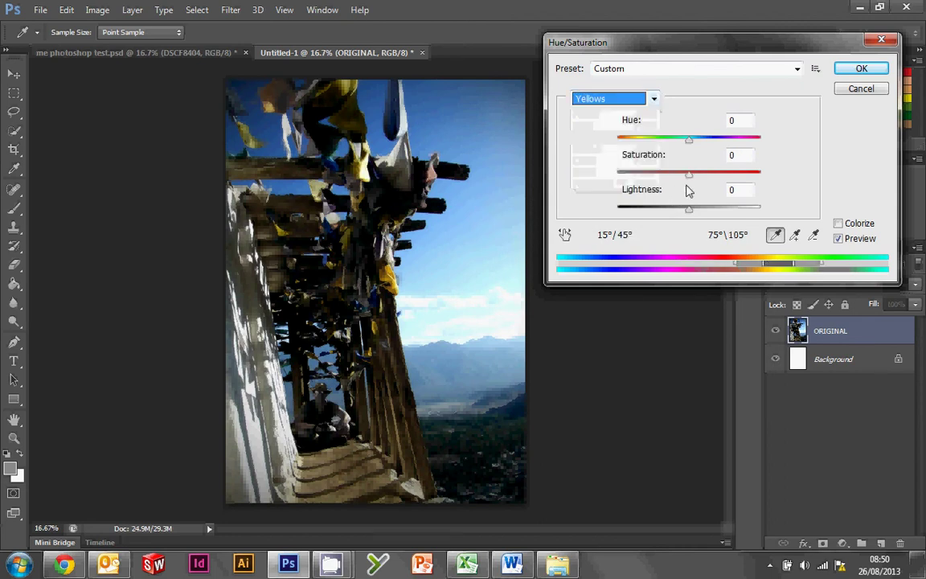
{"action": "left_click_drag", "start_coordinate": [691, 179], "coordinate": [707, 182]}
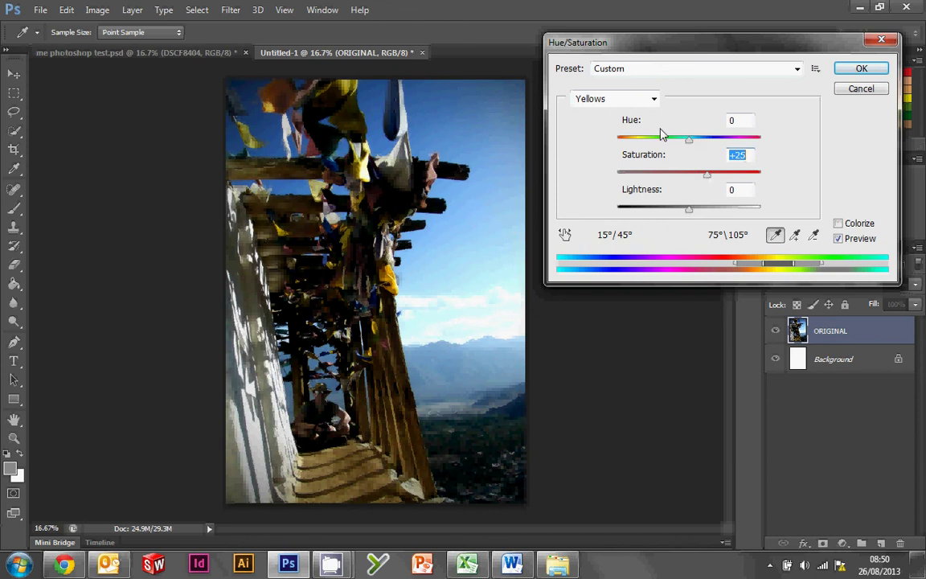
Step: Set the Cyans saturation to -38 and apply the Hue/Saturation adjustment
{"action": "left_click", "coordinate": [630, 99]}
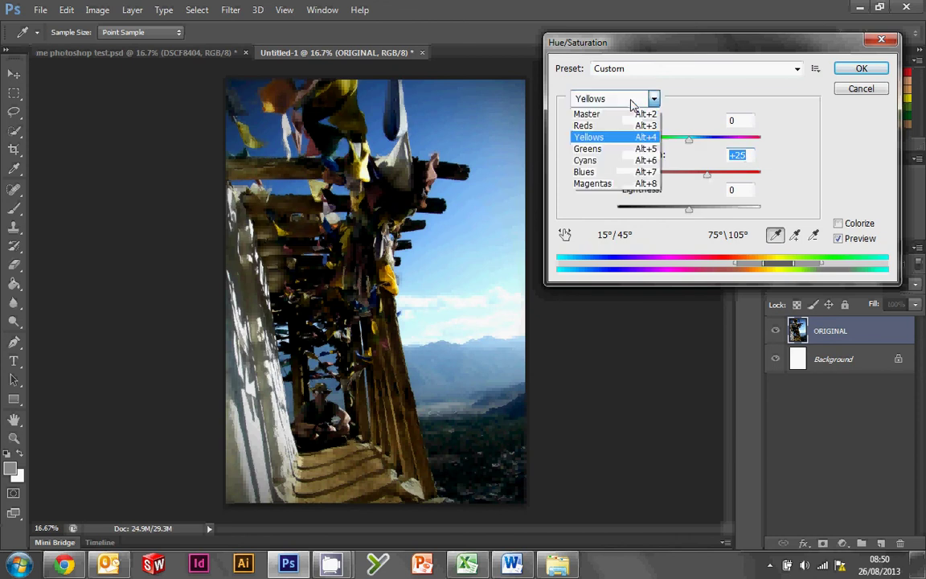
{"action": "left_click", "coordinate": [612, 162]}
{"action": "left_click_drag", "start_coordinate": [688, 175], "coordinate": [663, 189]}
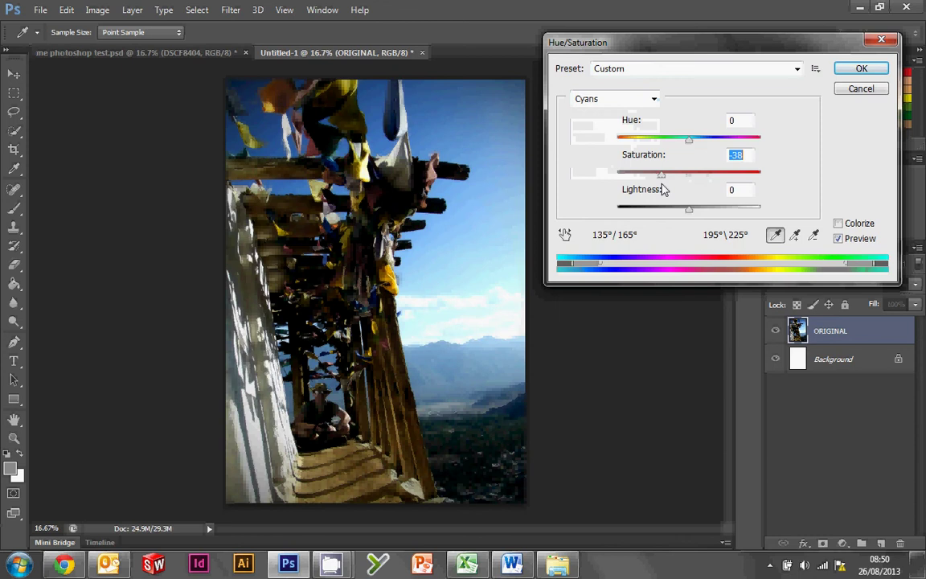
{"action": "left_click", "coordinate": [856, 69]}
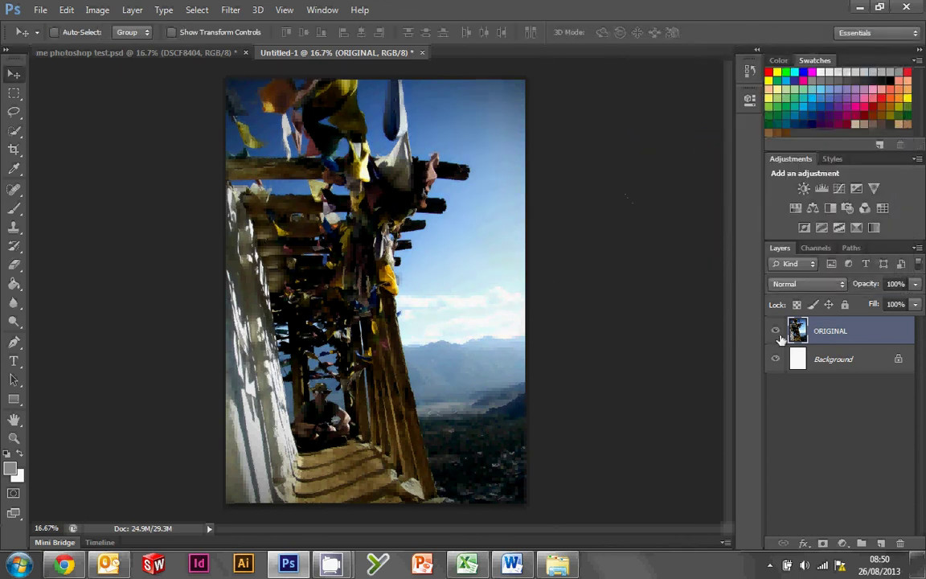
Step: Switch to Chrome, search Google for "PAPER TEXTURE" and open the image results
{"action": "mouse_move", "coordinate": [564, 569]}
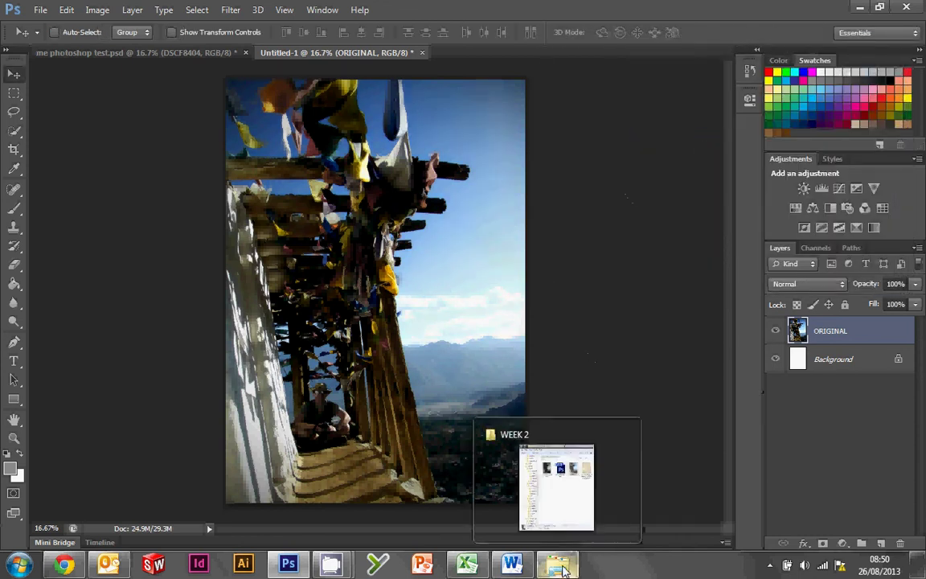
{"action": "left_click", "coordinate": [64, 564]}
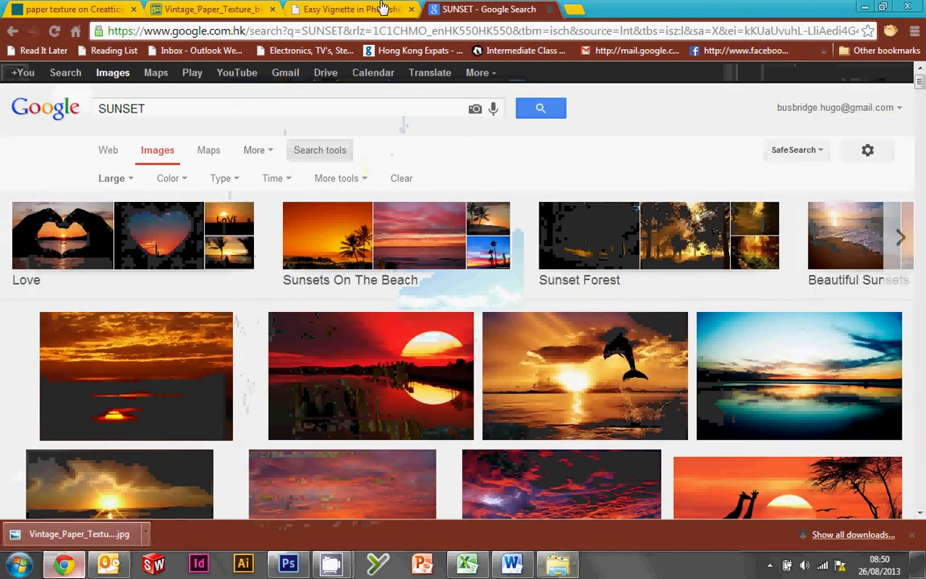
{"action": "left_click", "coordinate": [153, 6]}
{"action": "key", "text": "ctrl+l"}
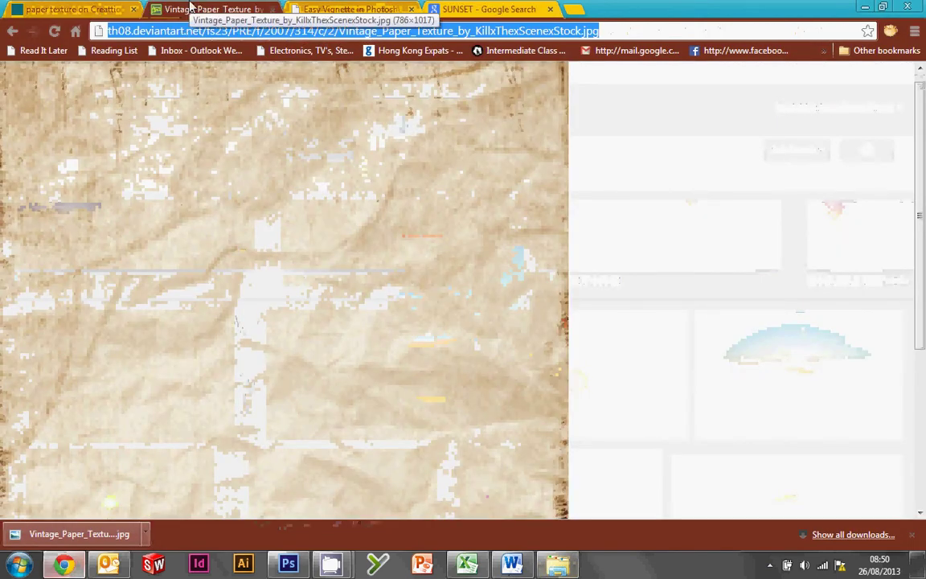
{"action": "type", "text": "PAPER TEXTURE"}
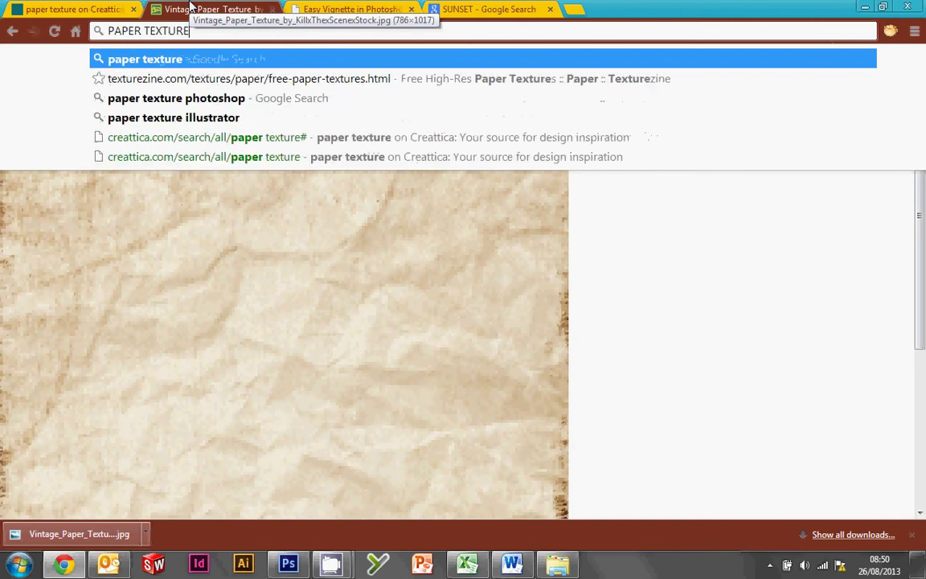
{"action": "key", "text": "Return"}
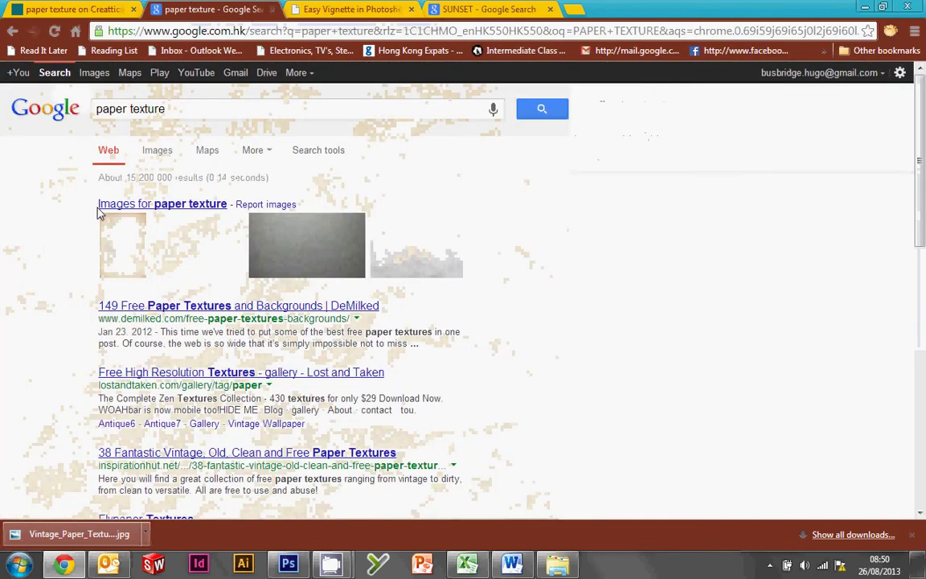
{"action": "left_click", "coordinate": [99, 210]}
Step: Look through the paper texture image results for suitable aged or wrinkled papers, and return to Photoshop
{"action": "scroll", "coordinate": [527, 321], "scroll_direction": "down", "scroll_amount": 2}
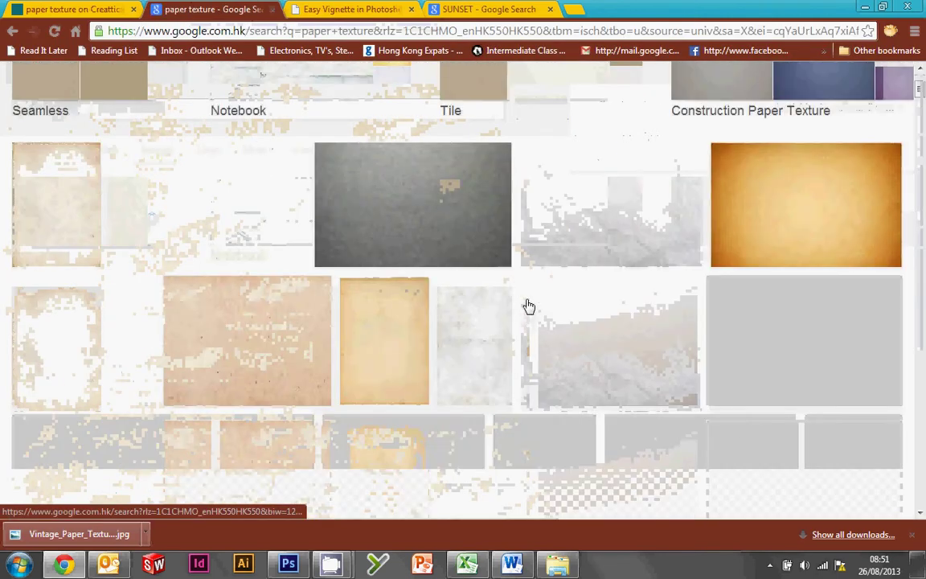
{"action": "scroll", "coordinate": [528, 306], "scroll_direction": "down", "scroll_amount": 4}
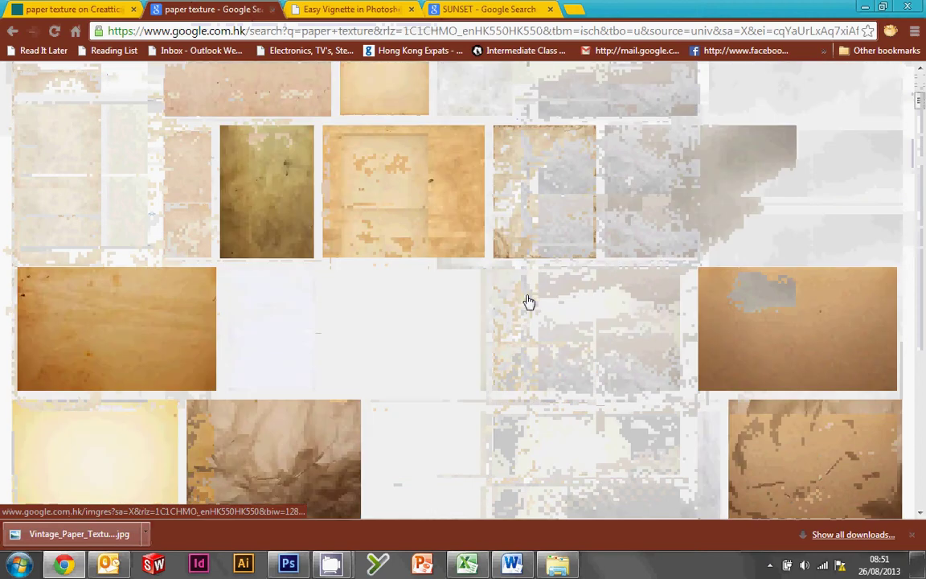
{"action": "scroll", "coordinate": [527, 304], "scroll_direction": "down", "scroll_amount": 1}
{"action": "scroll", "coordinate": [518, 312], "scroll_direction": "down", "scroll_amount": 3}
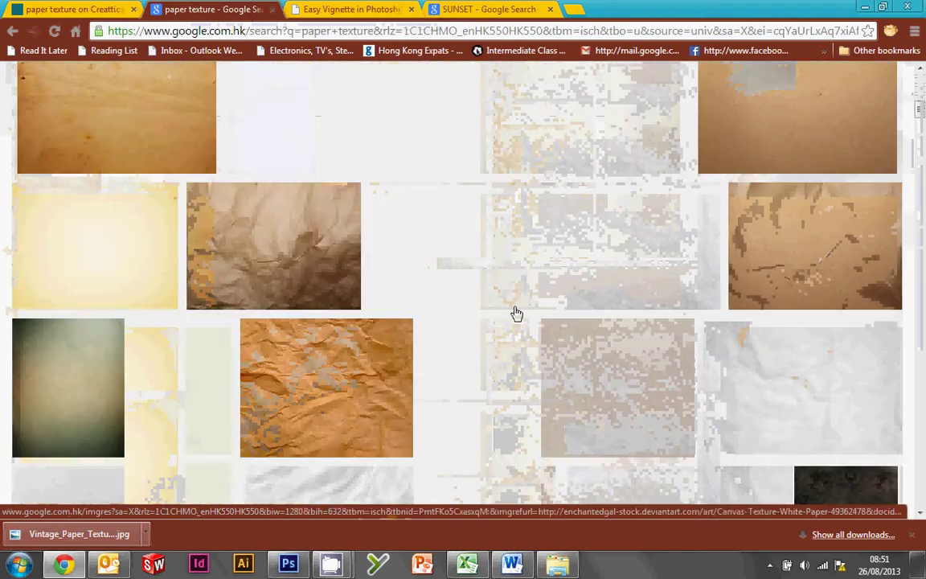
{"action": "scroll", "coordinate": [515, 313], "scroll_direction": "up", "scroll_amount": 3}
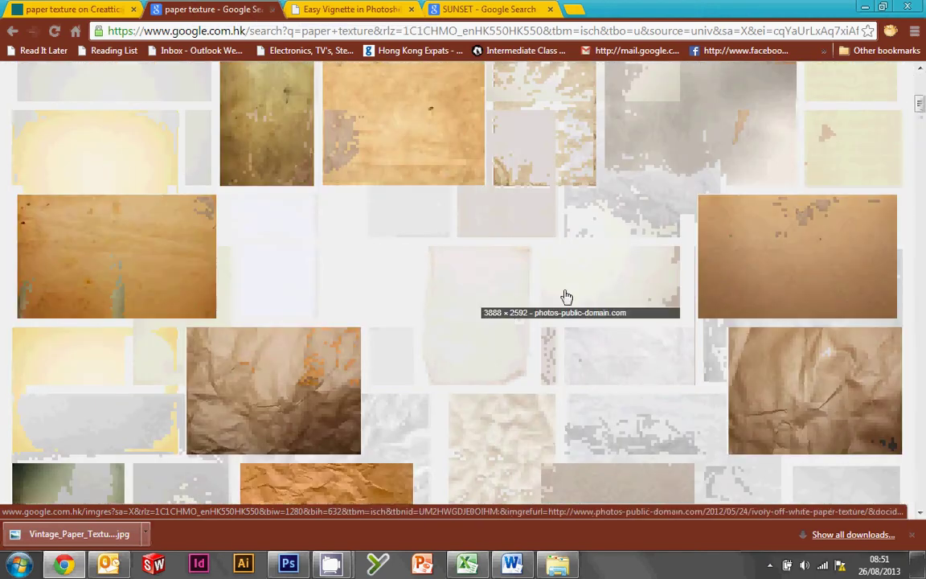
{"action": "scroll", "coordinate": [269, 286], "scroll_direction": "down", "scroll_amount": 1}
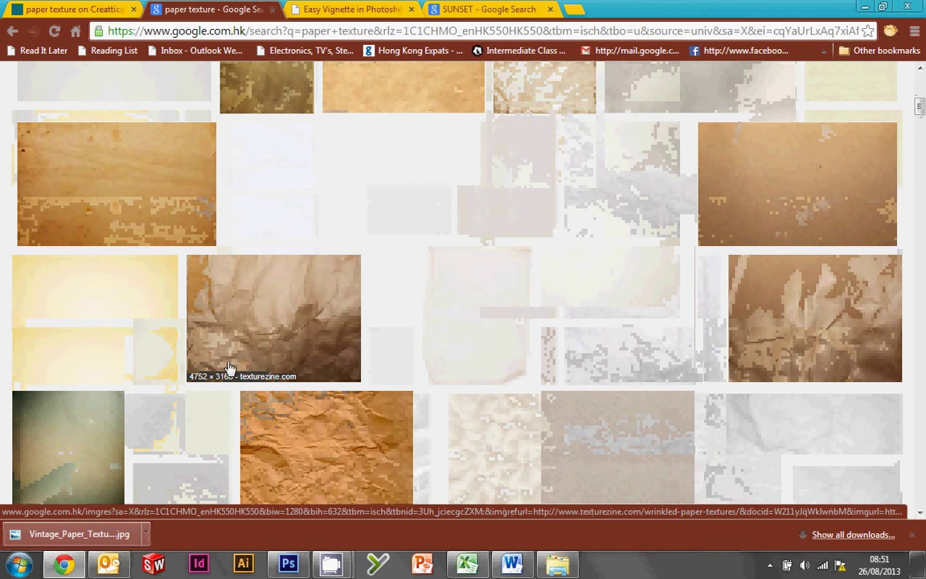
{"action": "scroll", "coordinate": [313, 314], "scroll_direction": "down", "scroll_amount": 3}
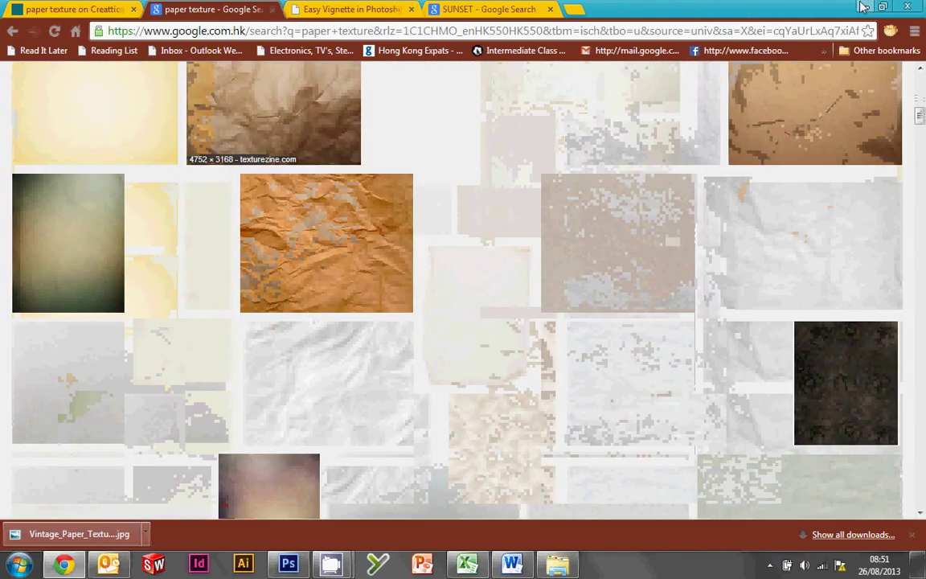
{"action": "left_click", "coordinate": [862, 6]}
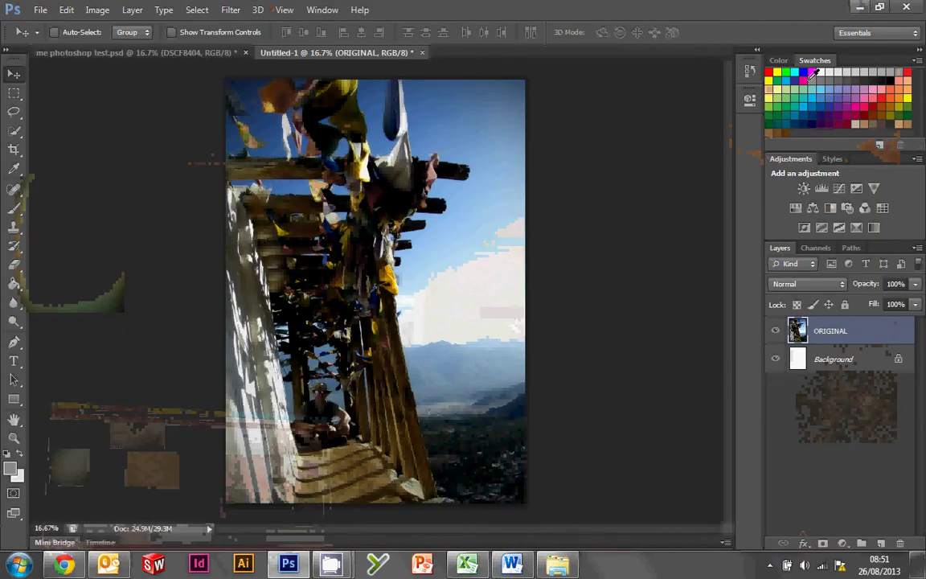
Step: Place the vintage paper texture image from the WEEK 2 folder above the photo and scale it to about 110.7% to cover the page
{"action": "left_click", "coordinate": [560, 568]}
{"action": "left_click_drag", "start_coordinate": [874, 167], "coordinate": [328, 259]}
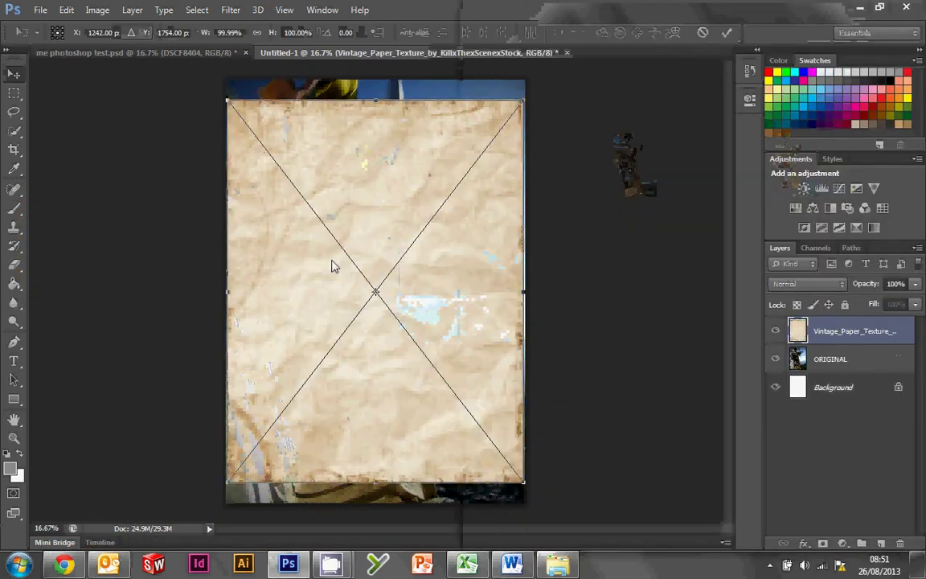
{"action": "left_click_drag", "start_coordinate": [387, 249], "coordinate": [385, 230]}
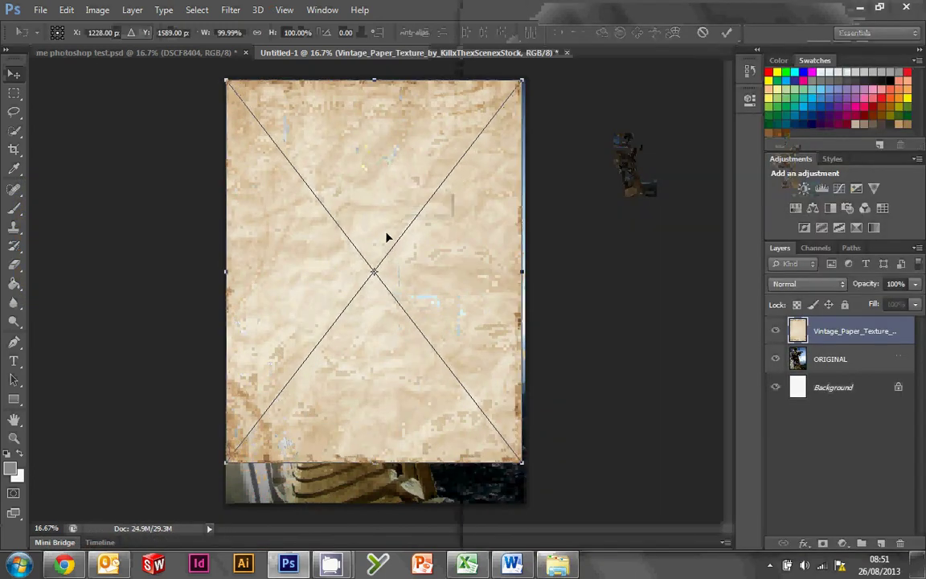
{"action": "left_click_drag", "start_coordinate": [520, 463], "coordinate": [547, 509]}
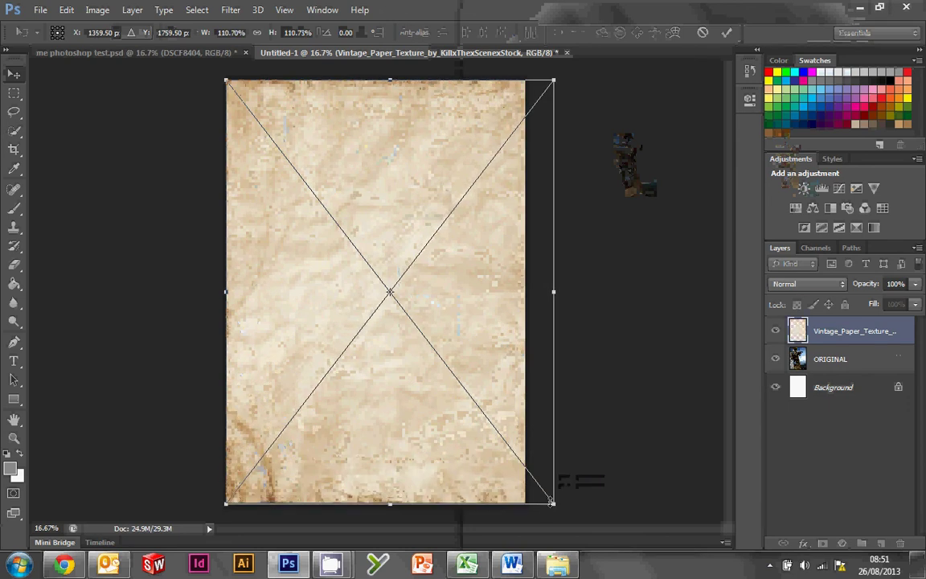
{"action": "left_click", "coordinate": [727, 32]}
Step: Rasterize the paper texture layer and set its blending mode to Multiply
{"action": "right_click", "coordinate": [843, 336]}
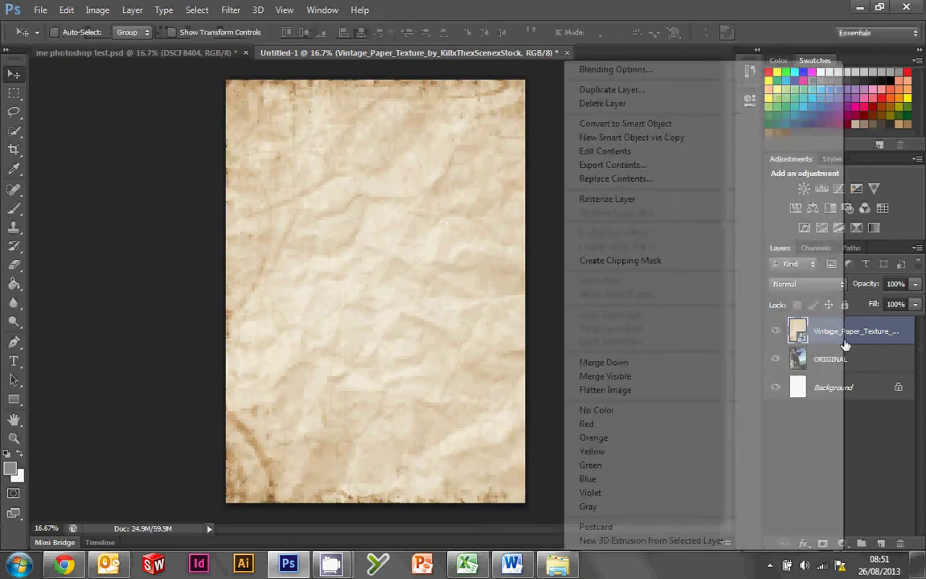
{"action": "left_click", "coordinate": [630, 199]}
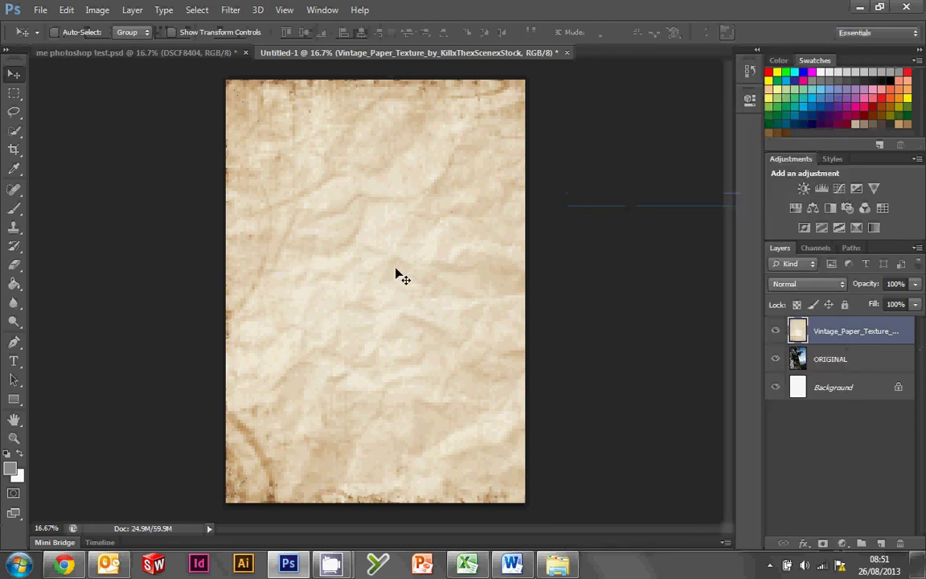
{"action": "left_click", "coordinate": [792, 286]}
{"action": "left_click", "coordinate": [779, 53]}
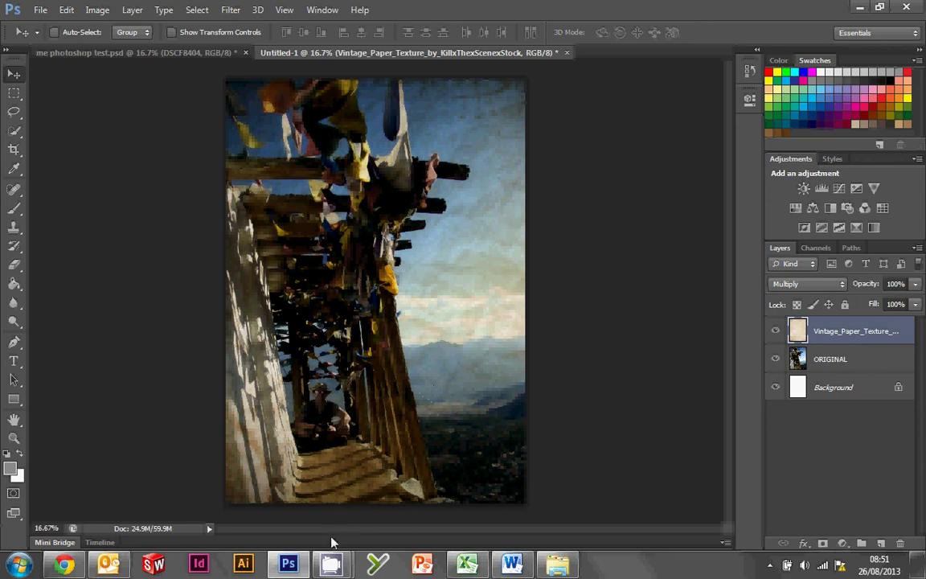
{"action": "mouse_move", "coordinate": [339, 568]}
{"action": "left_click", "coordinate": [254, 482]}
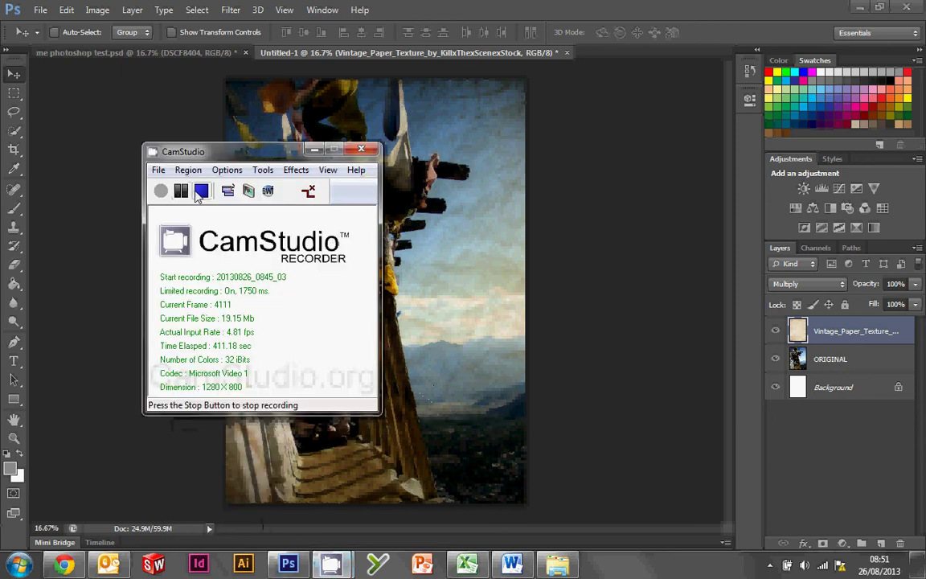